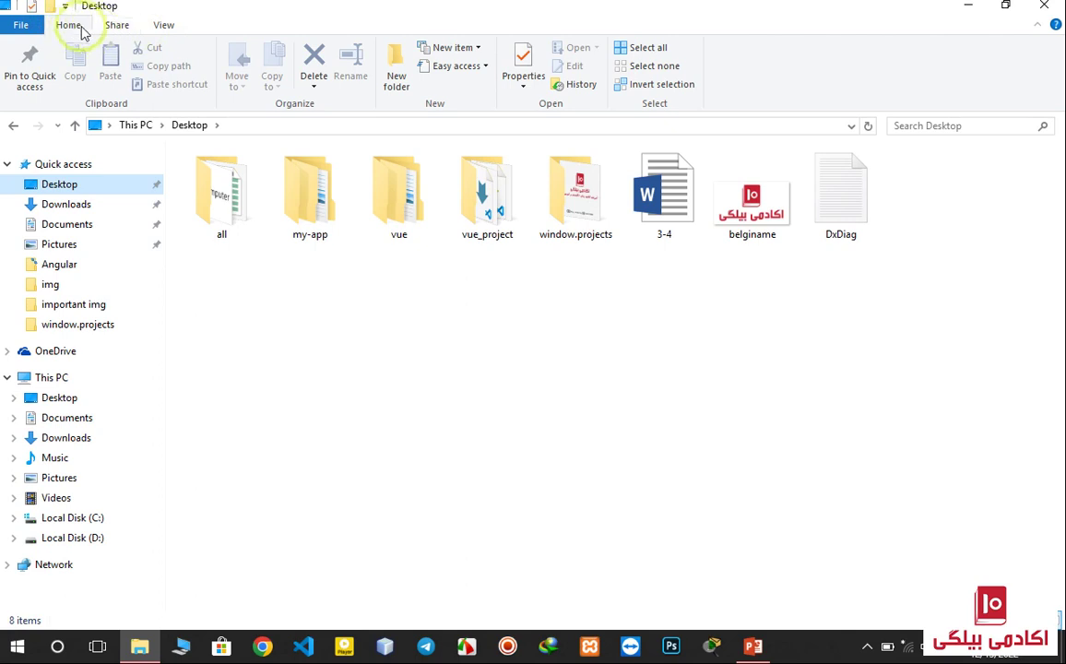
pyautogui.click(116, 29)
pyautogui.click(168, 30)
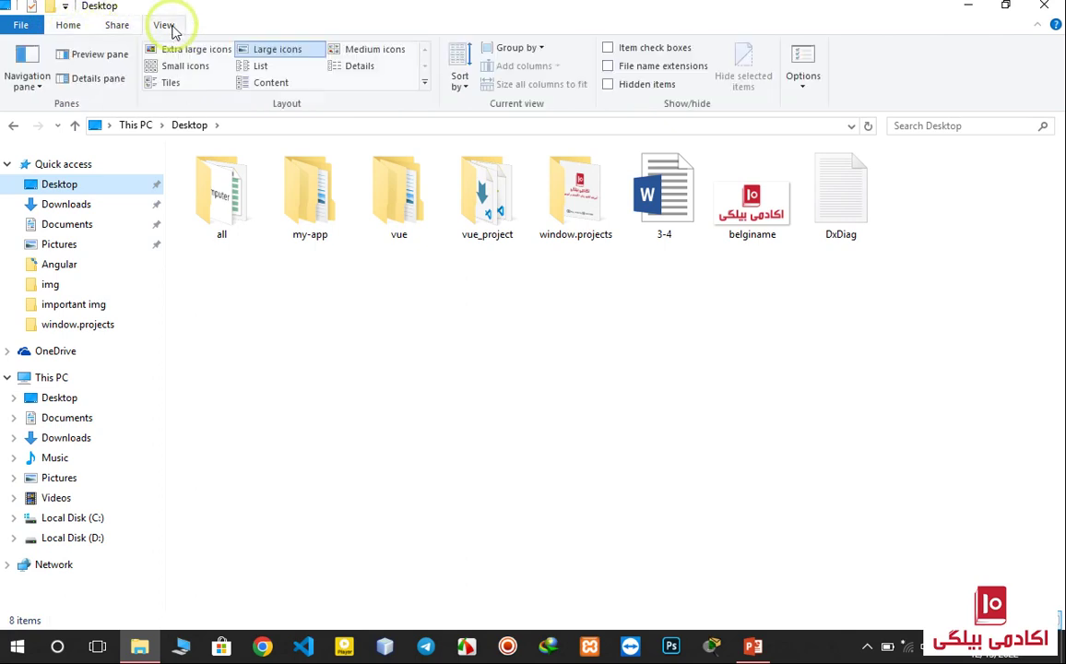
pyautogui.click(124, 26)
pyautogui.click(69, 27)
pyautogui.click(112, 30)
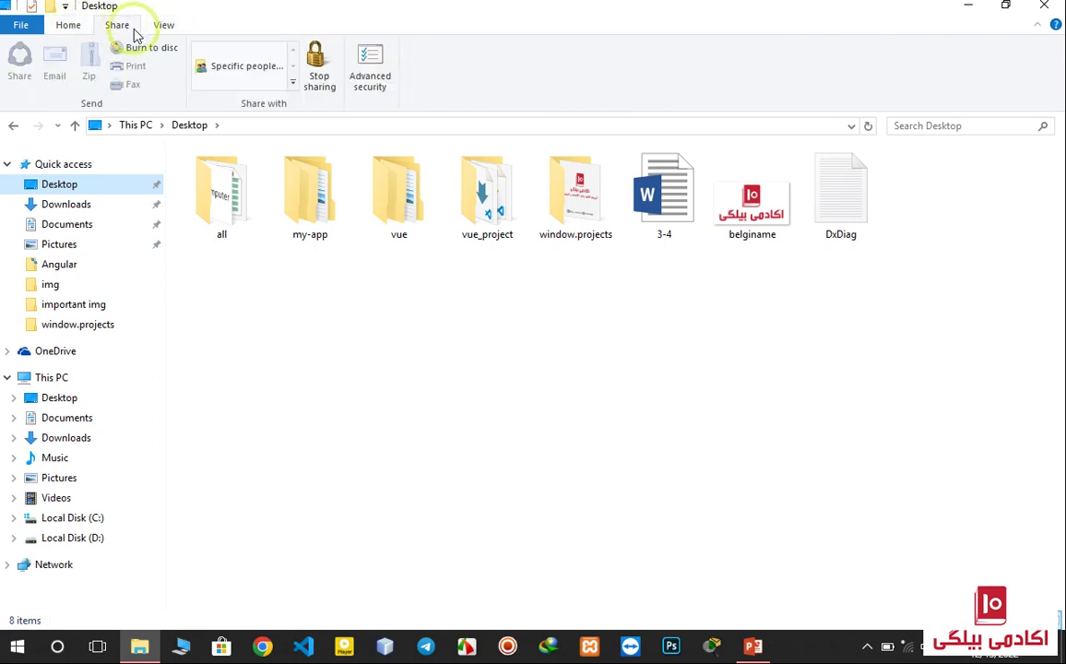
pyautogui.click(163, 30)
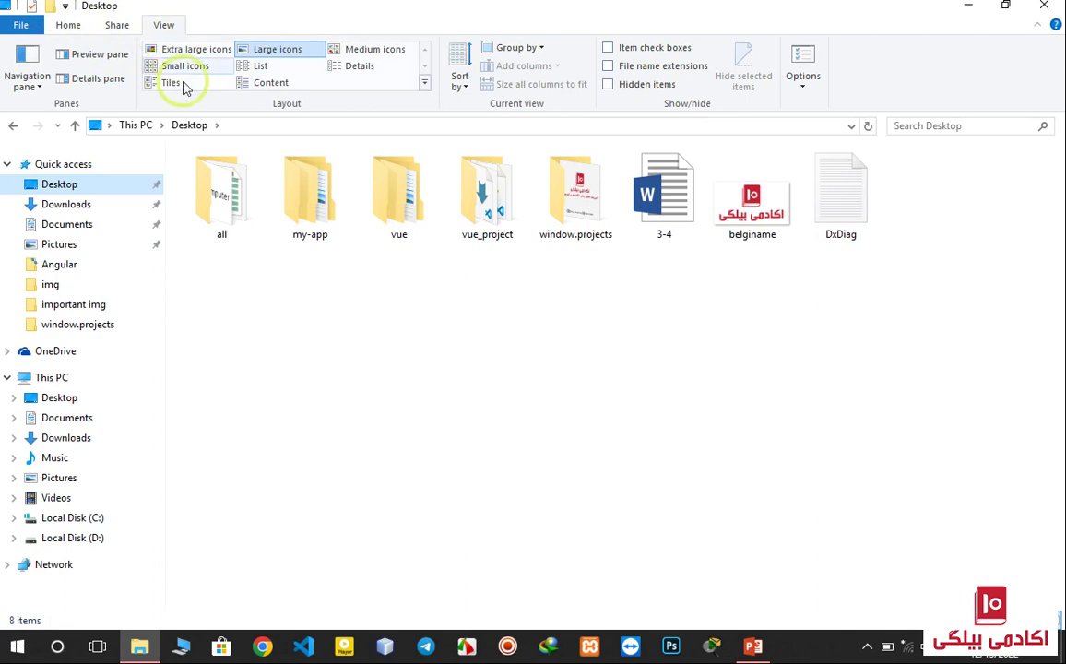
pyautogui.click(70, 26)
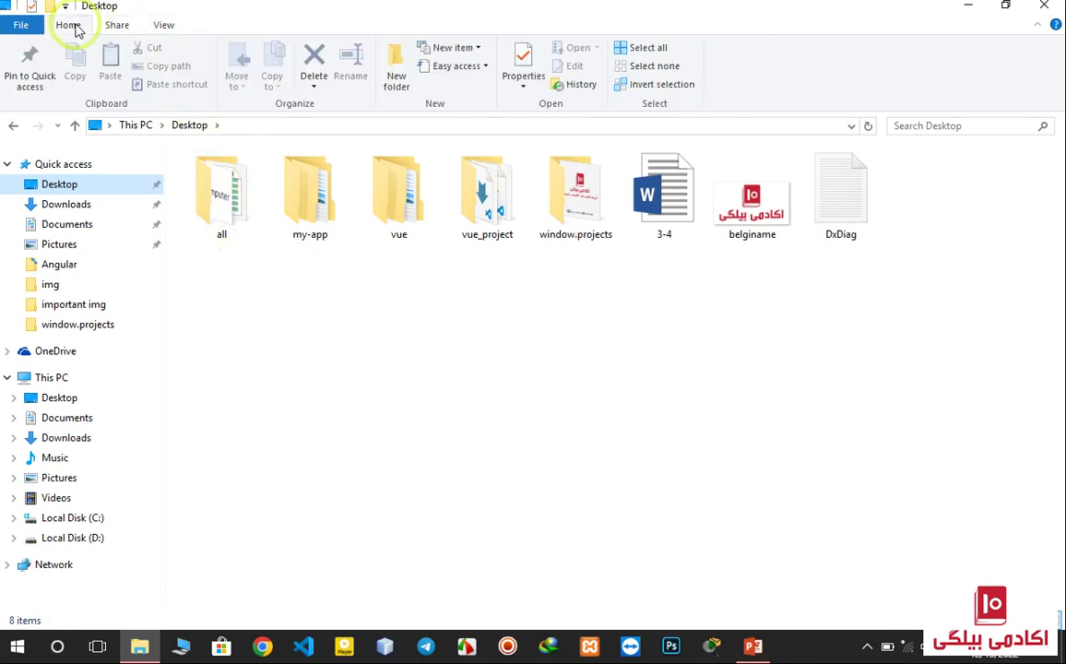
# Step: Review the commands available for the my-app folder and the destinations it can be copied to
pyautogui.click(299, 217)
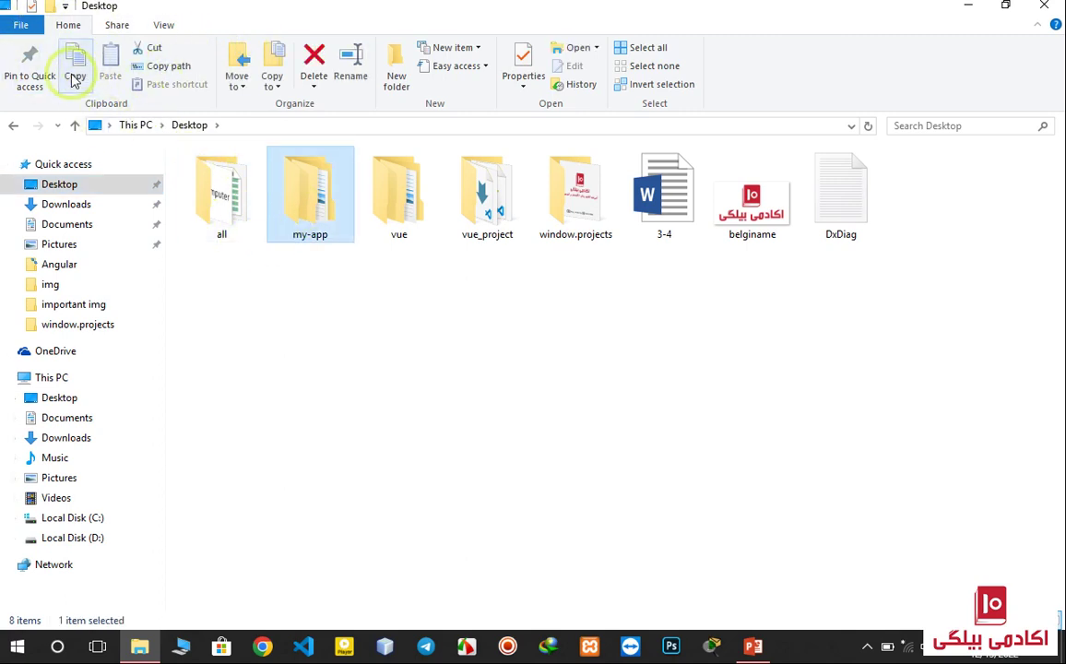
pyautogui.rightClick(309, 182)
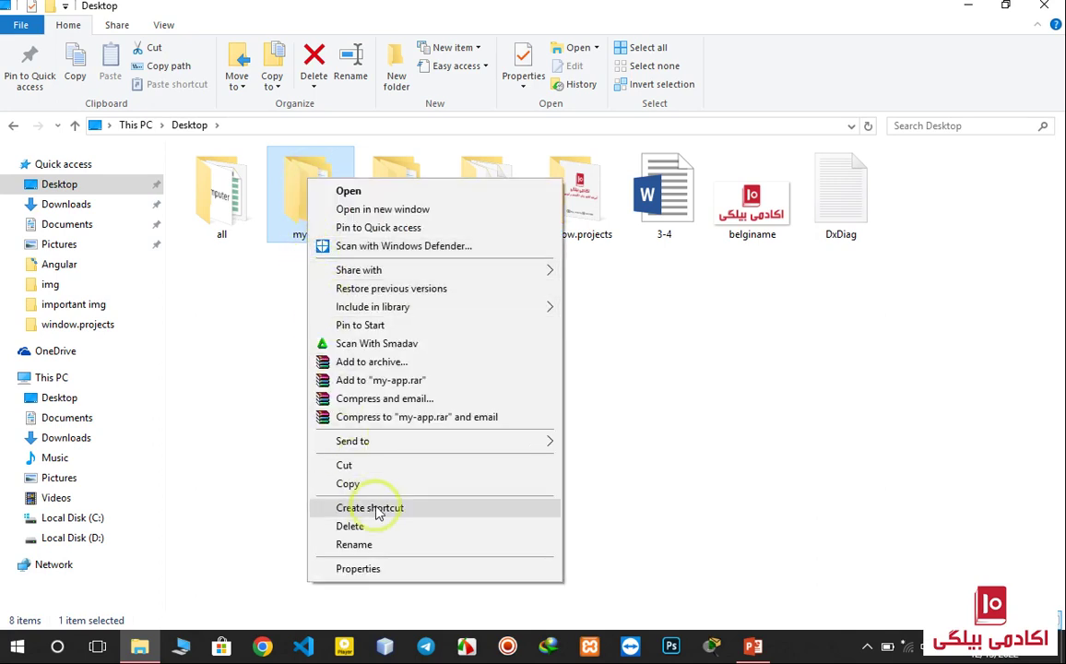
pyautogui.click(208, 346)
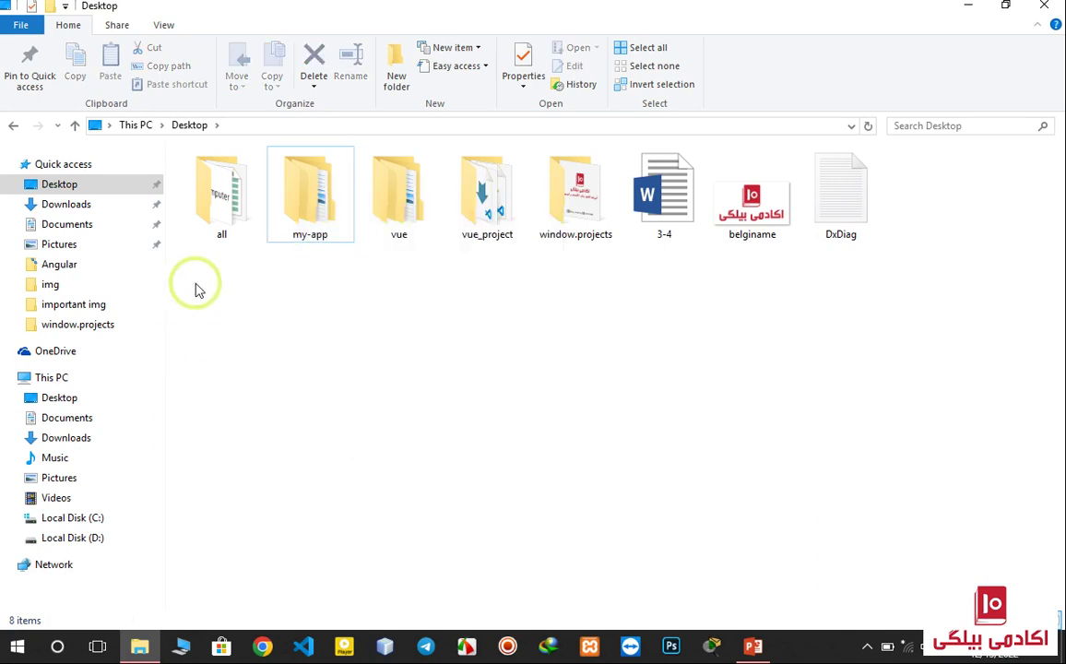
pyautogui.click(283, 201)
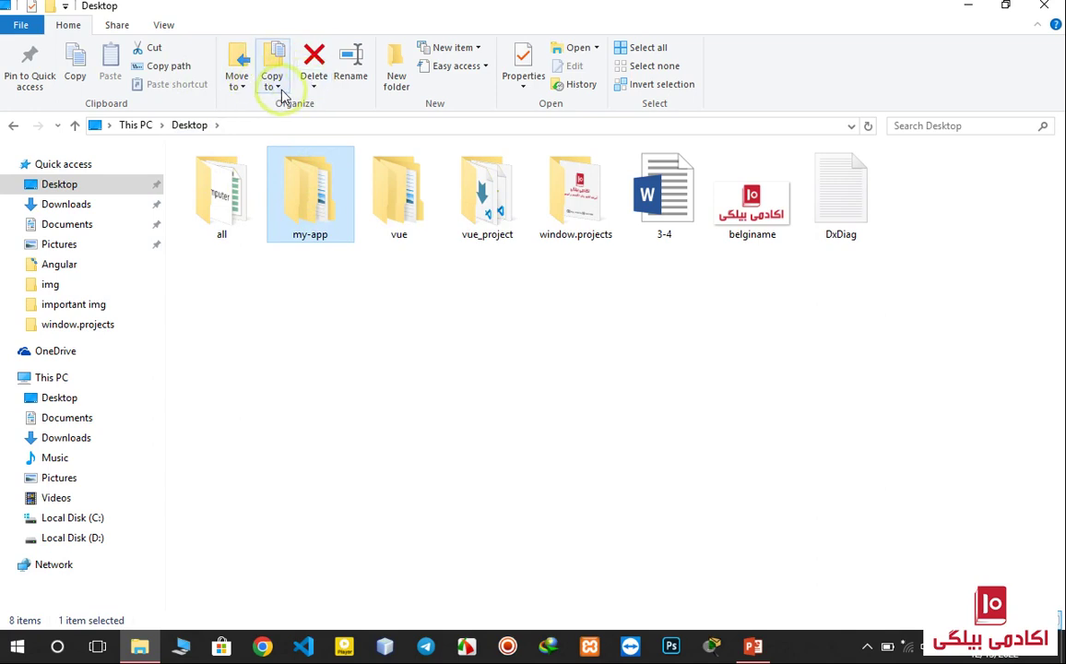
pyautogui.click(282, 92)
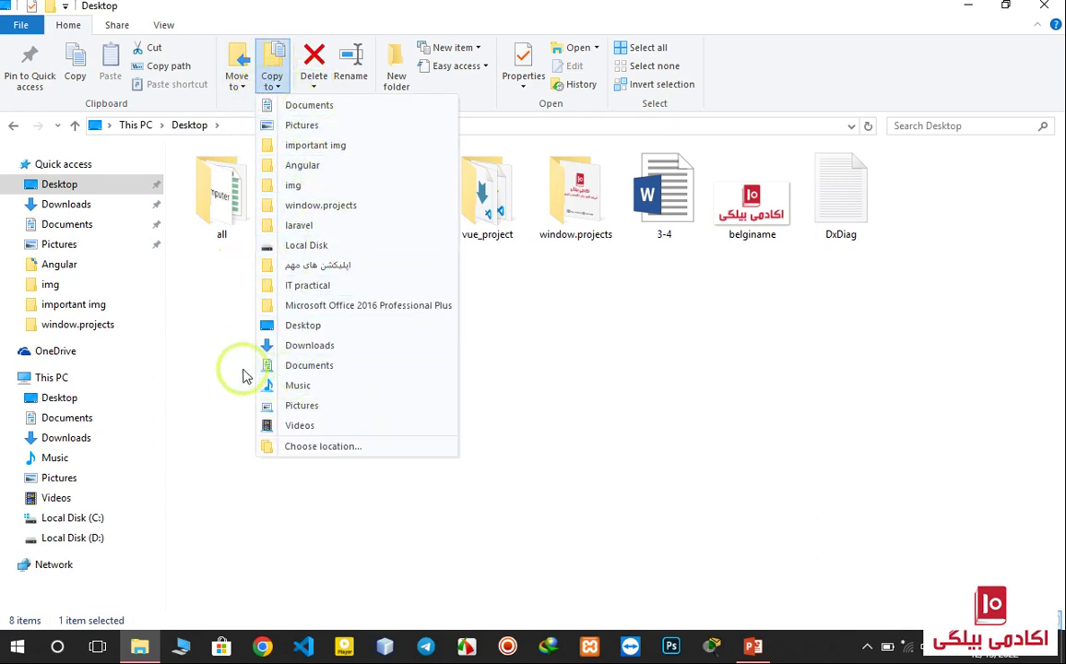
pyautogui.click(208, 340)
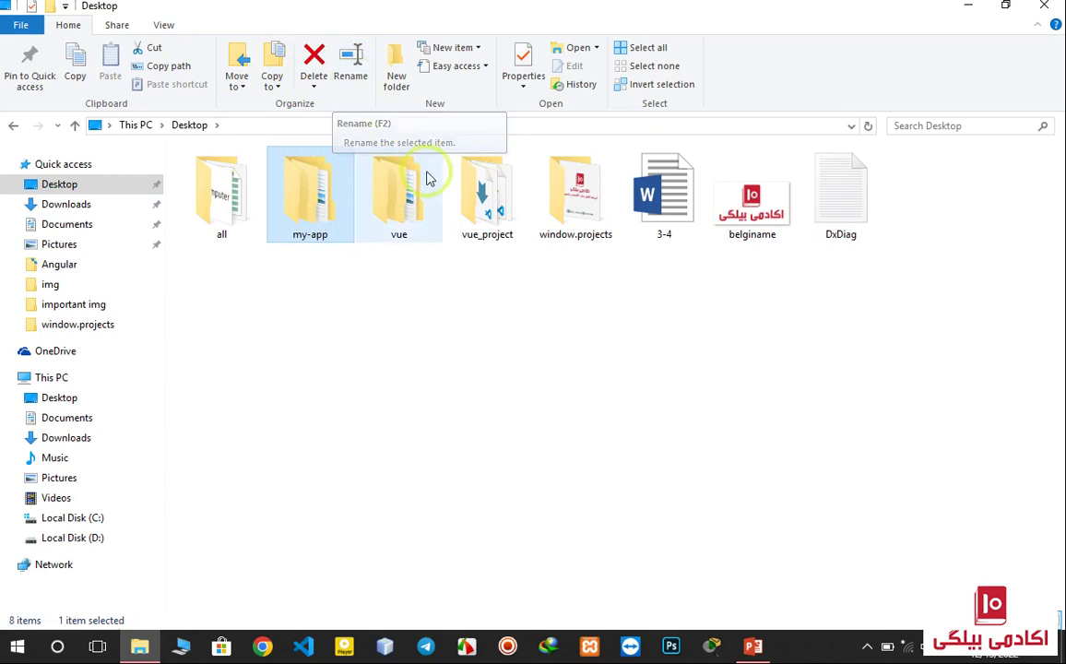
# Step: Create a folder on the Desktop under the default name and delete it again
pyautogui.click(400, 85)
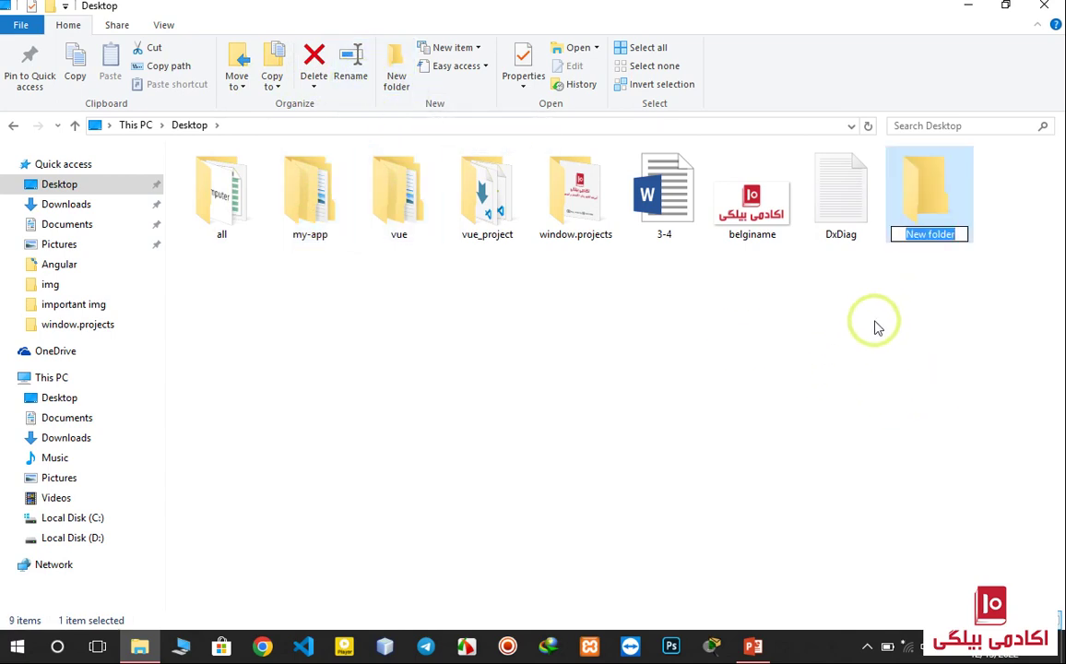
pyautogui.press('Return')
pyautogui.rightClick(901, 211)
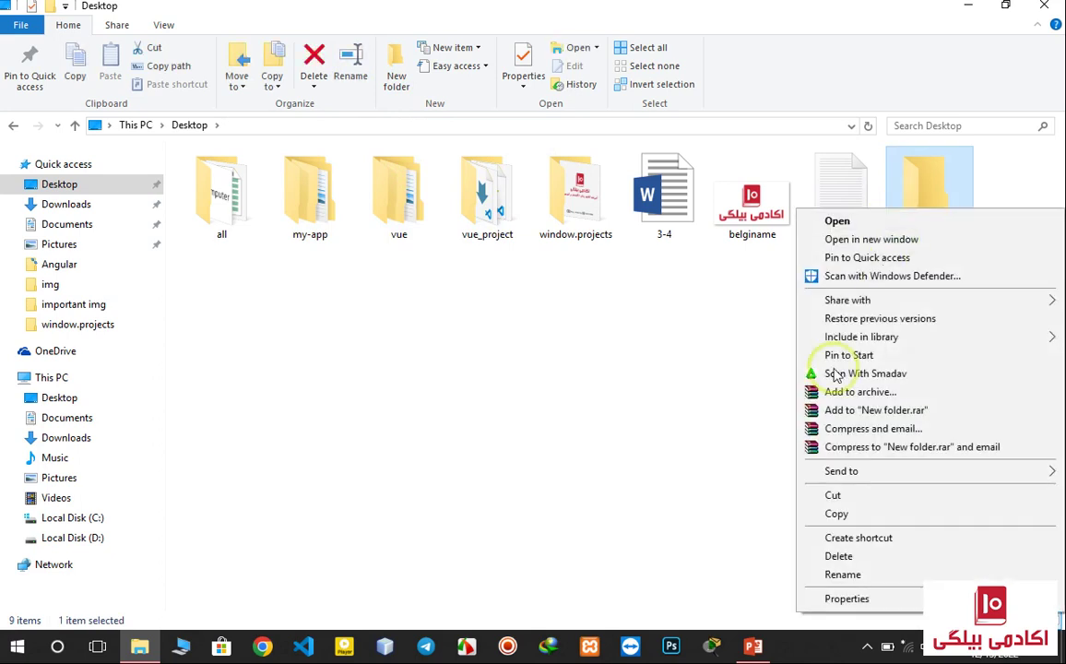
pyautogui.click(843, 558)
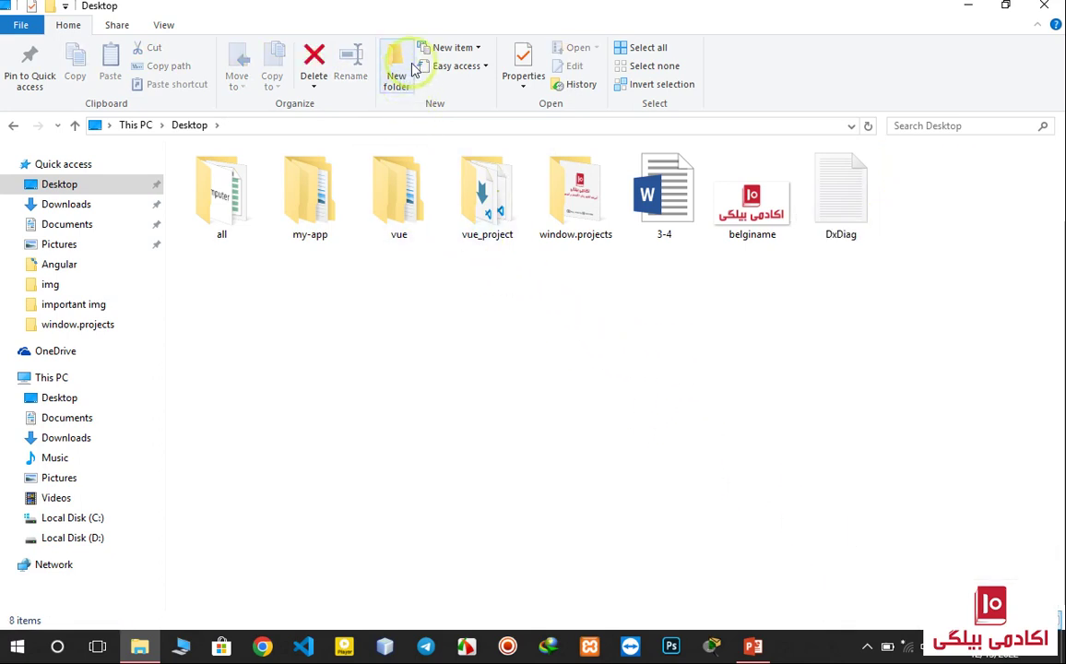
# Step: Review the item types that can be created on the Desktop and the Easy access options
pyautogui.click(480, 48)
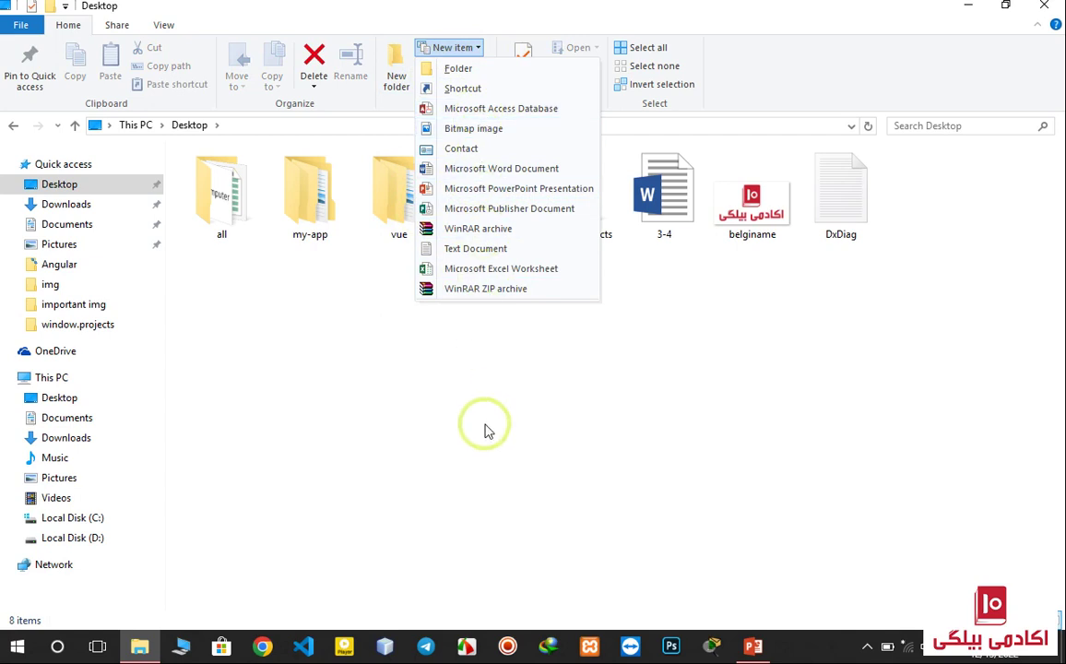
pyautogui.click(486, 387)
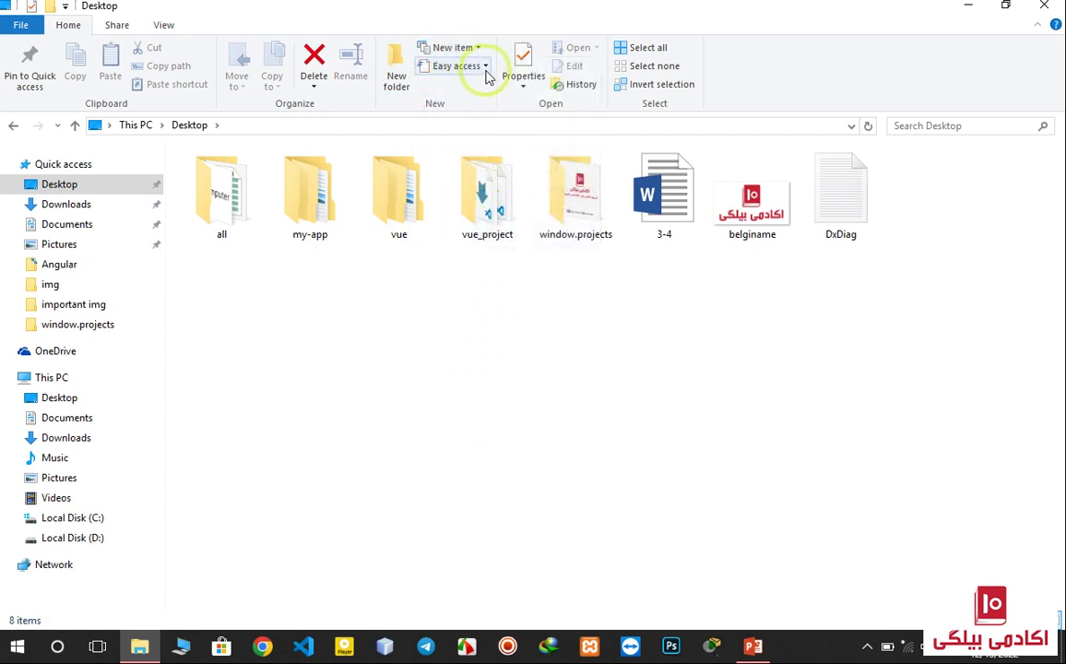
pyautogui.click(486, 68)
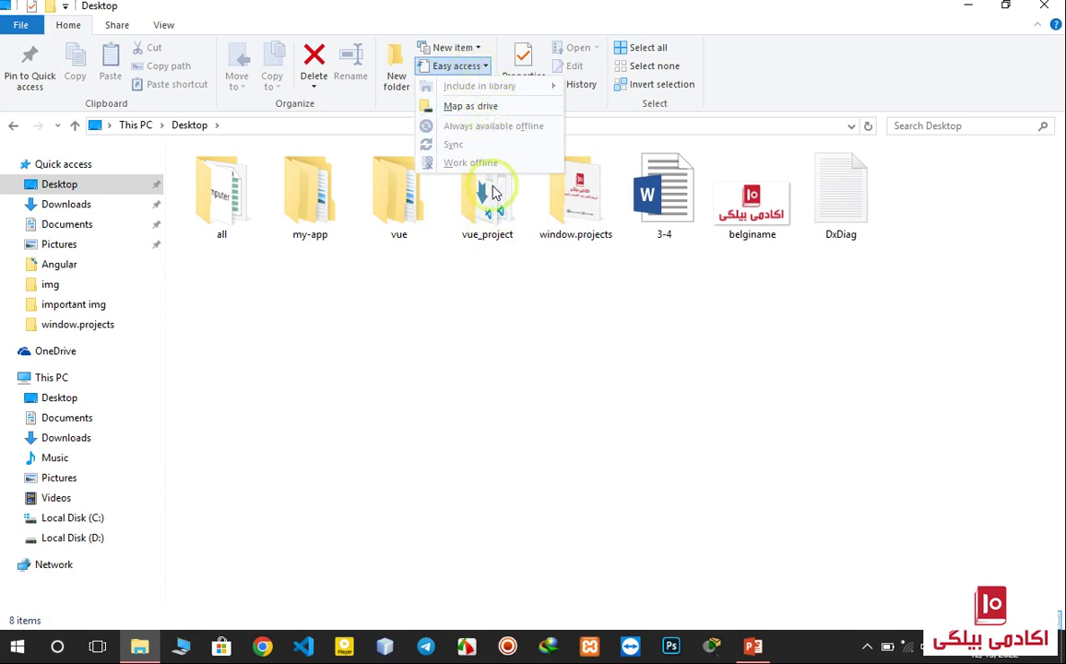
pyautogui.click(488, 284)
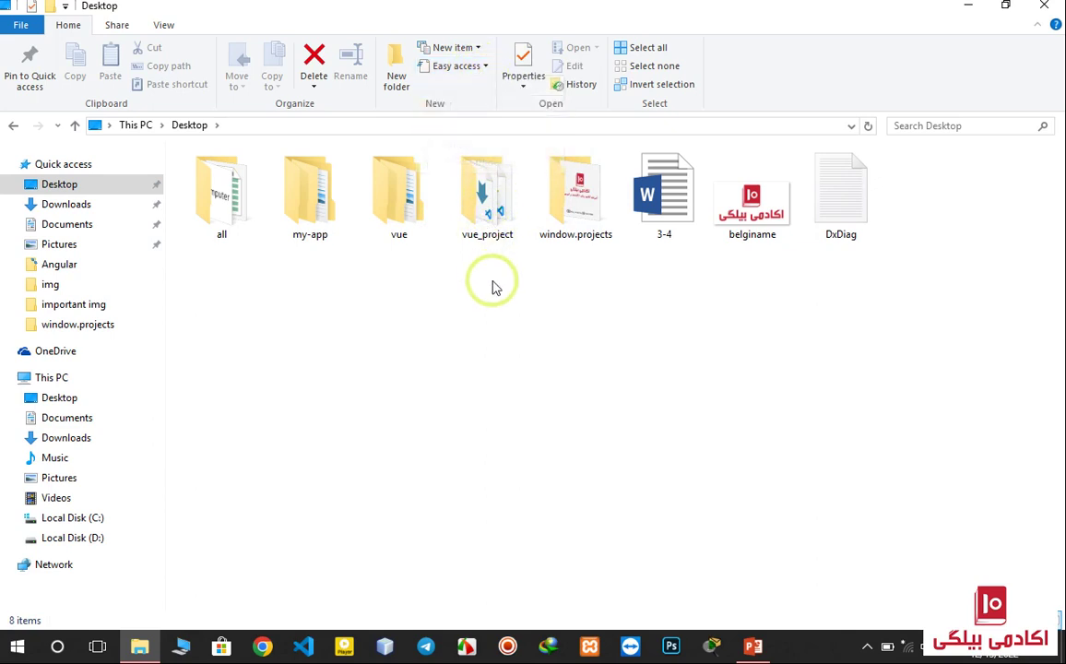
pyautogui.click(466, 66)
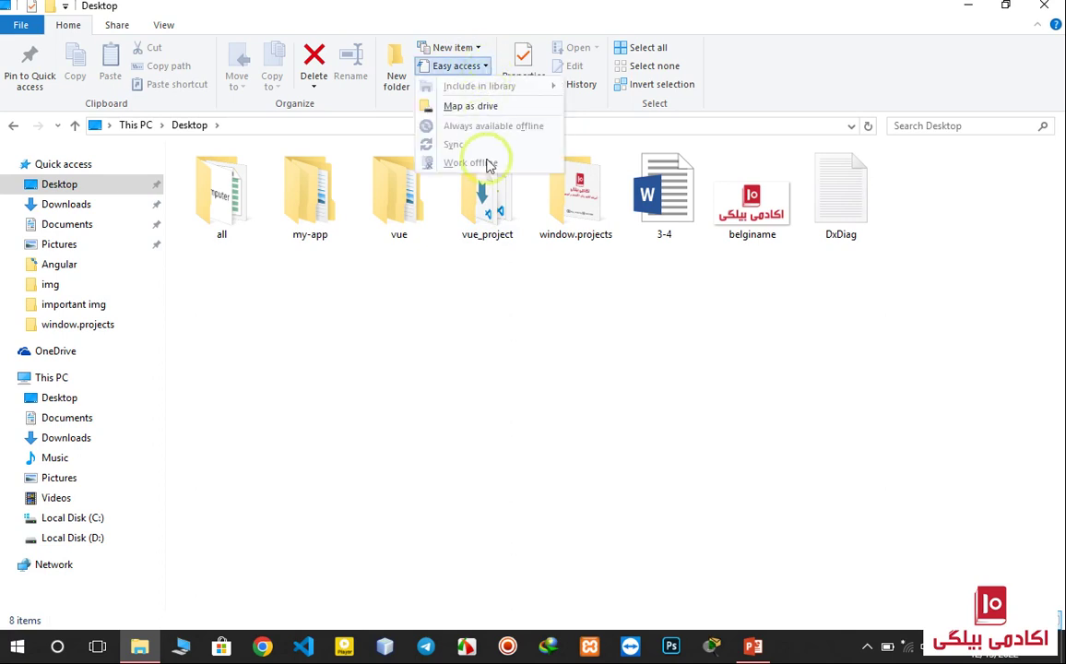
pyautogui.click(494, 269)
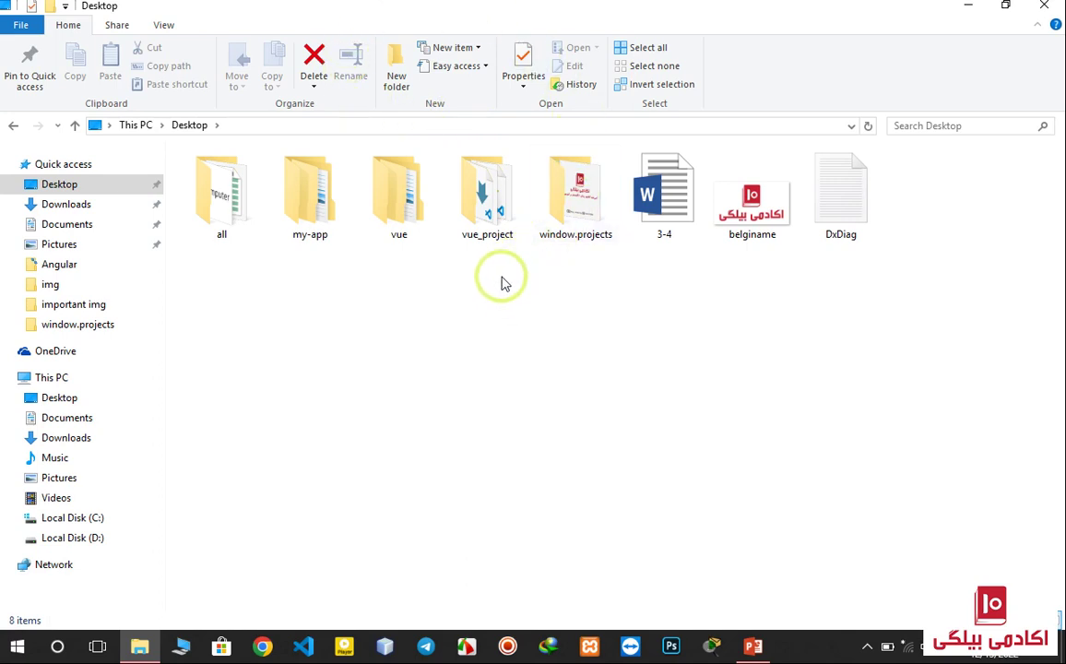
# Step: View the general properties of the vue_project folder, including its size and attributes, and deselect the folder
pyautogui.click(493, 191)
pyautogui.click(523, 88)
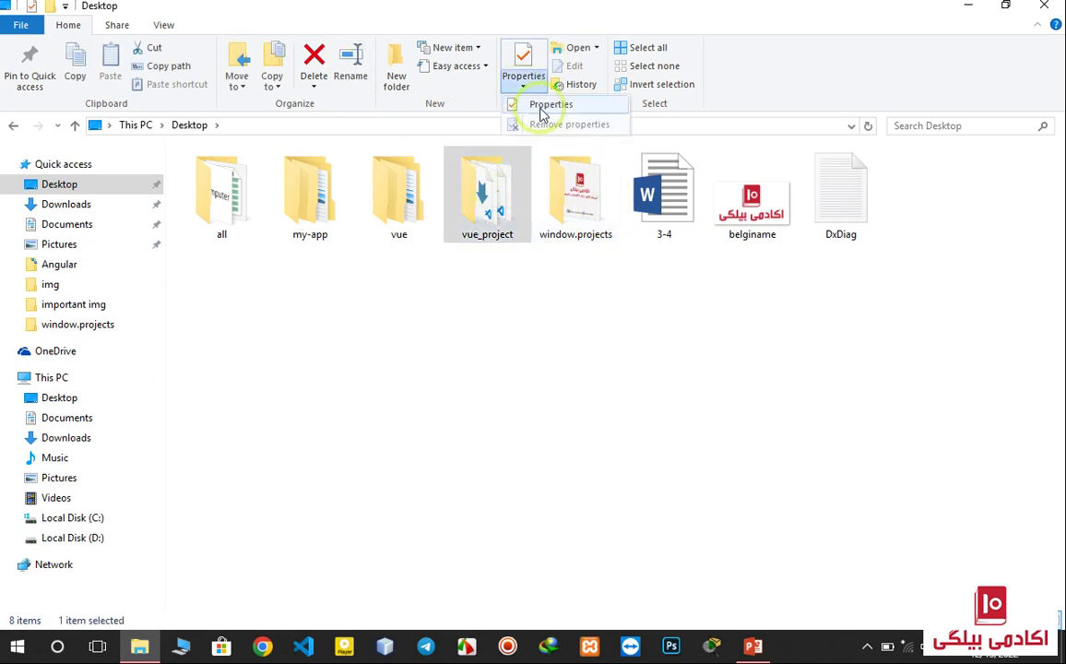
pyautogui.click(533, 104)
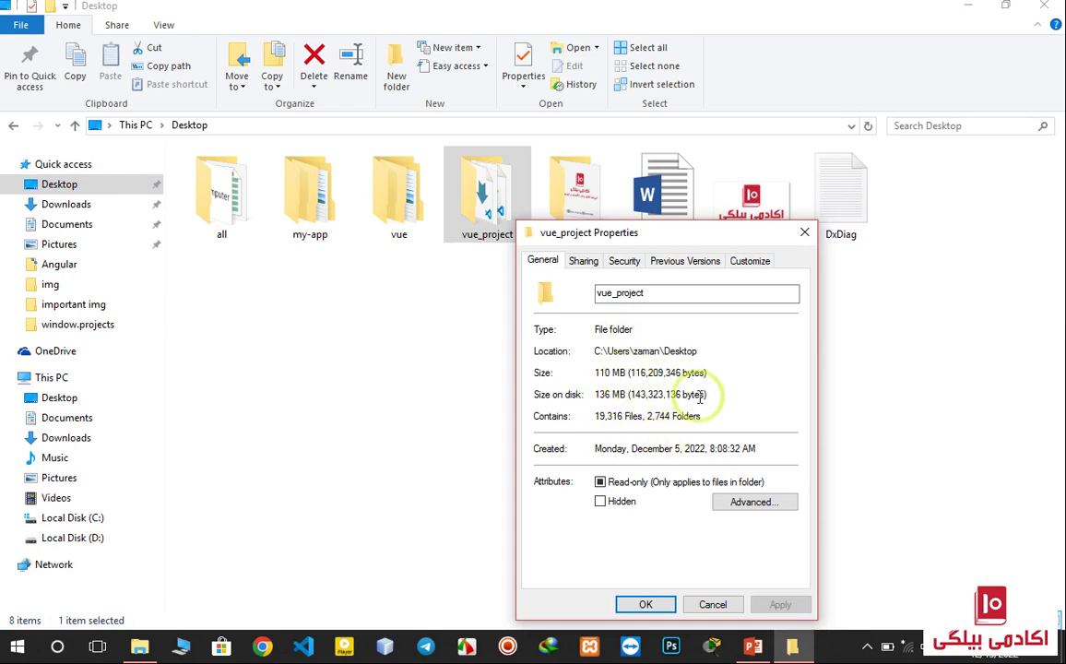
pyautogui.click(804, 233)
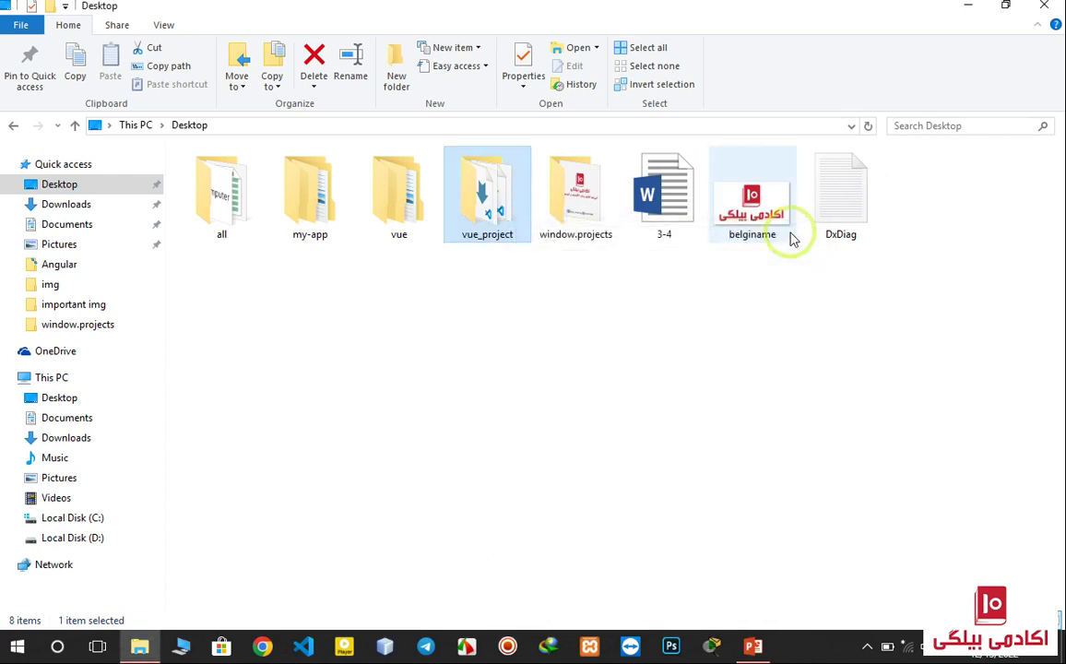
pyautogui.click(597, 48)
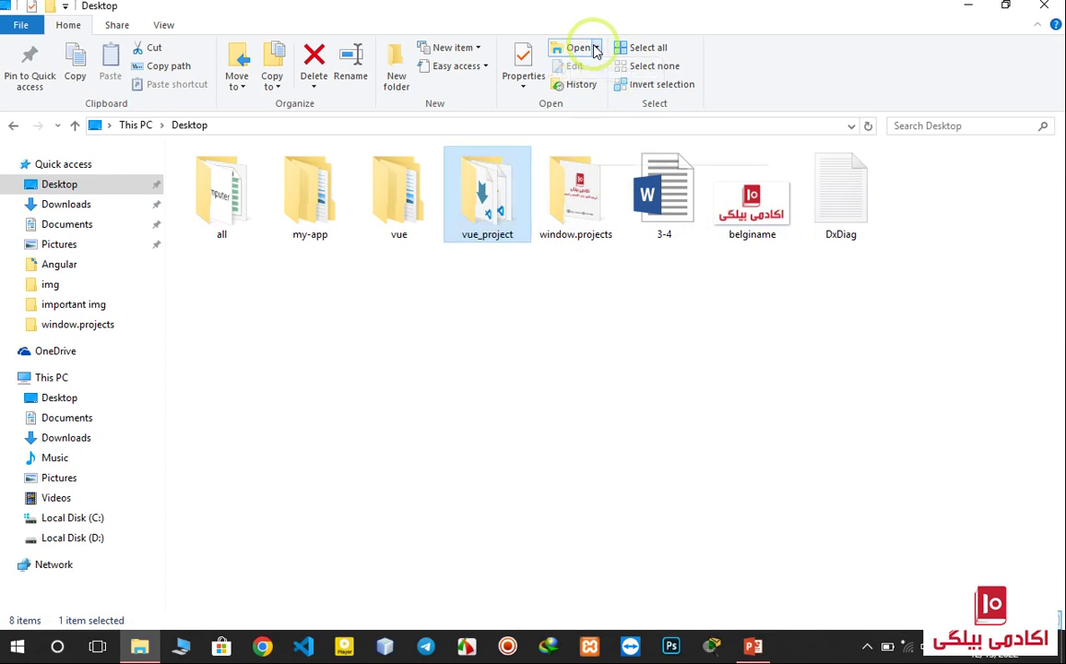
pyautogui.click(521, 286)
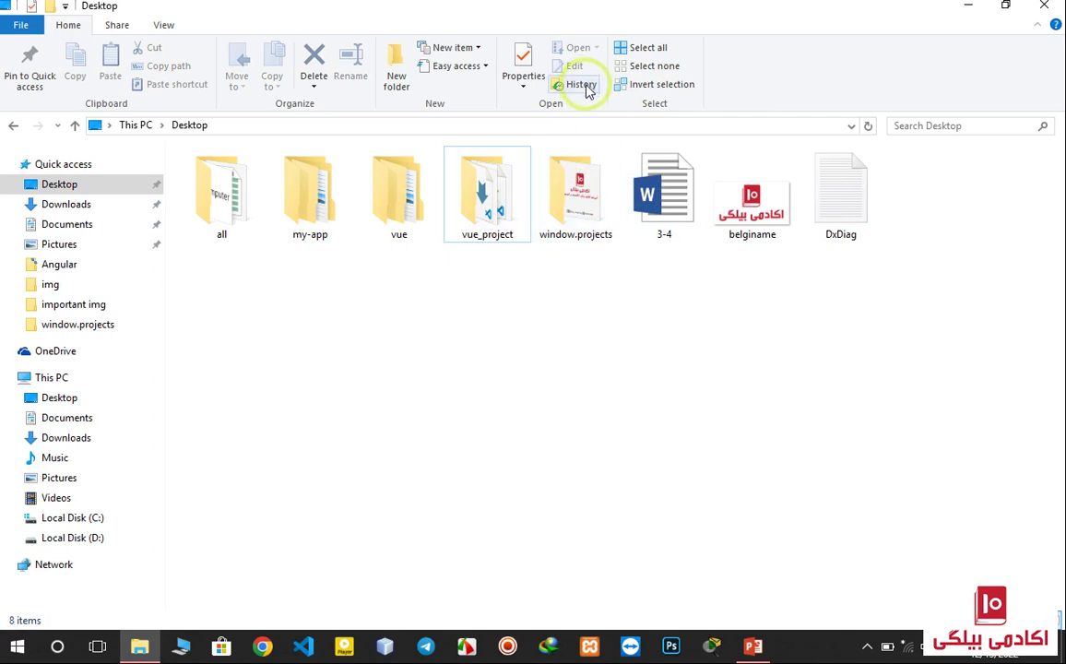
# Step: Select all Desktop items, clear the selection, and invert the empty selection before clearing it again
pyautogui.click(648, 47)
pyautogui.click(627, 332)
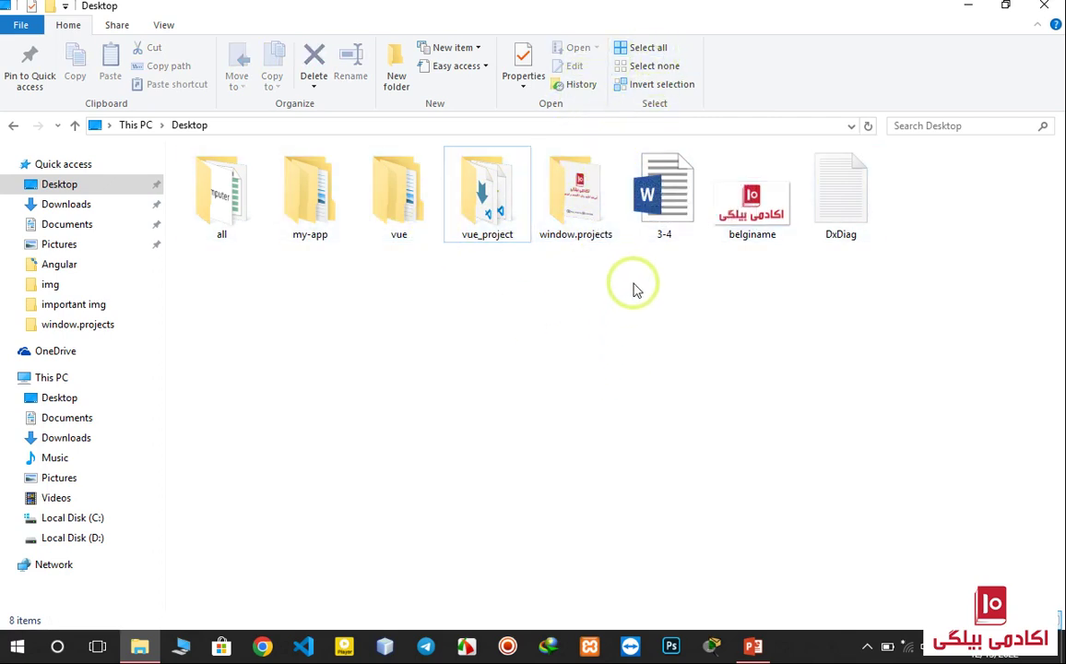
pyautogui.click(650, 87)
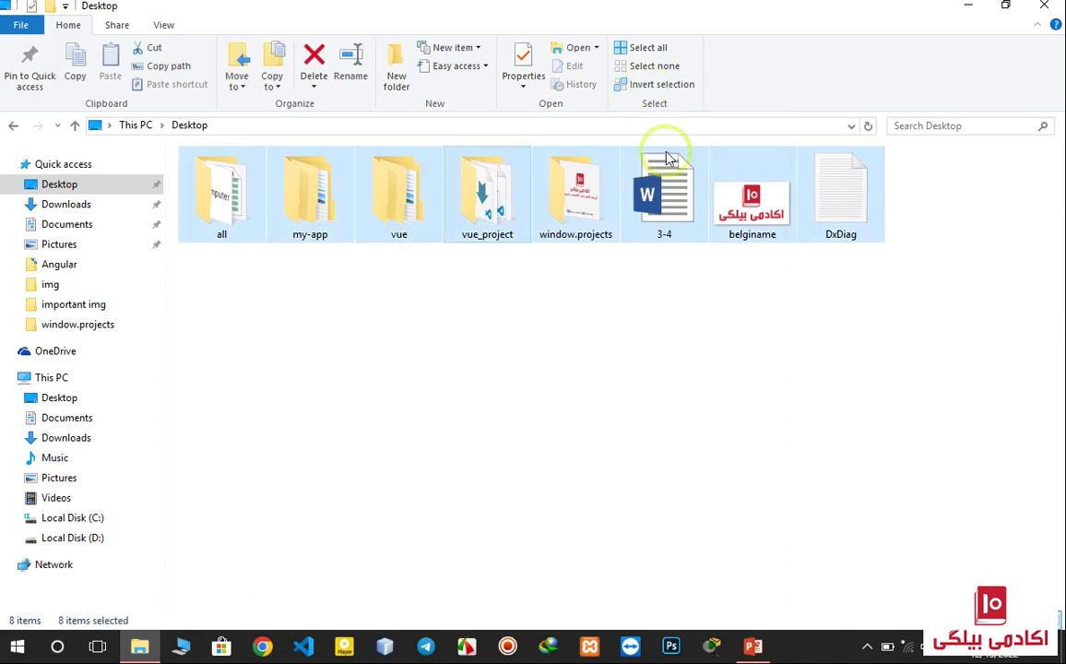
pyautogui.click(655, 319)
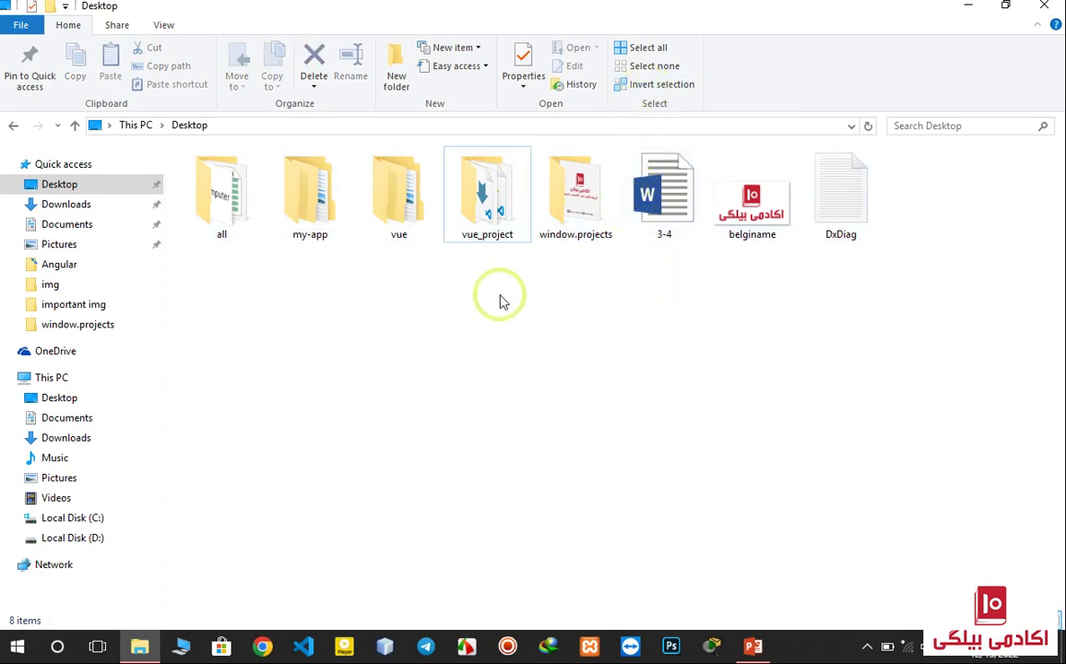
# Step: Review the sharing commands available for the vue_project folder
pyautogui.click(120, 26)
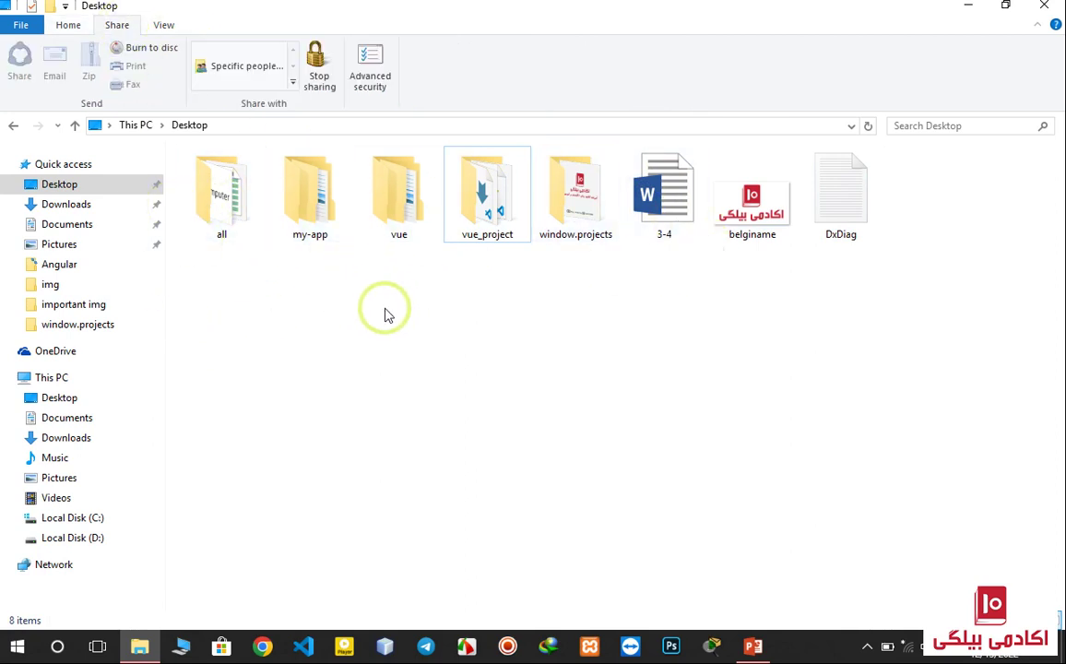
pyautogui.click(492, 220)
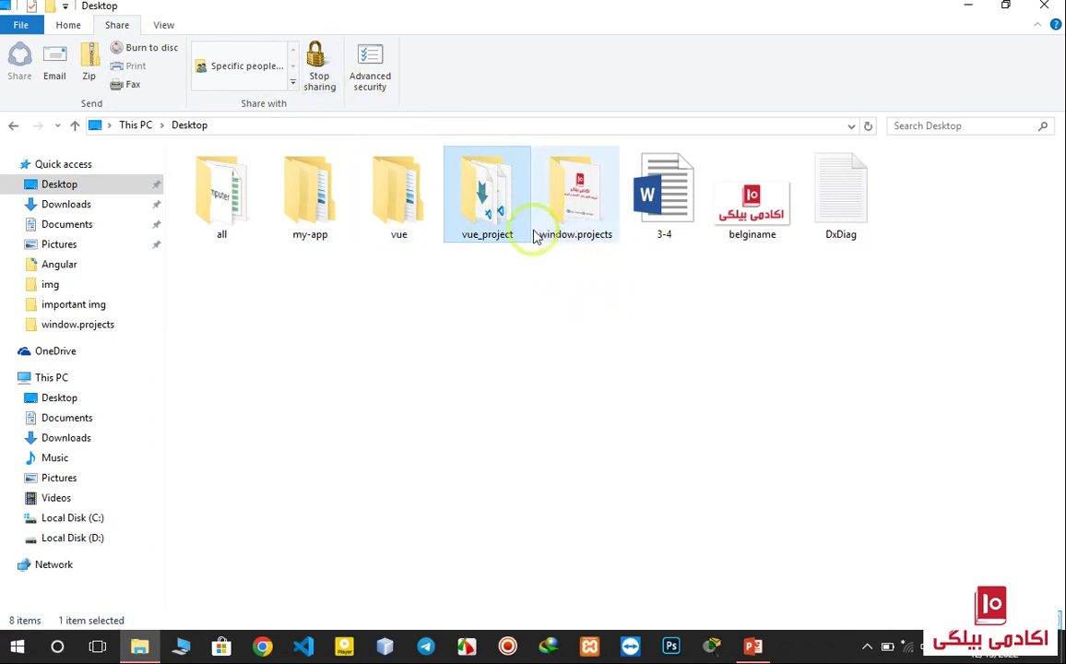
pyautogui.moveTo(533, 233)
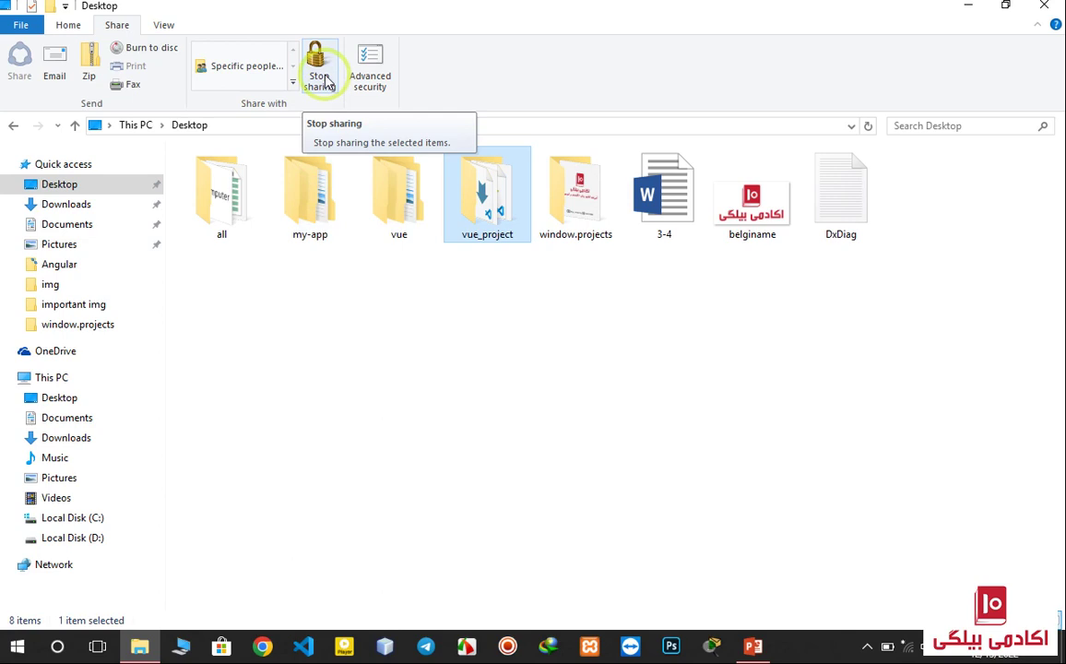
# Step: Clear the folder selection and refresh the Desktop folder's contents twice
pyautogui.rightClick(363, 291)
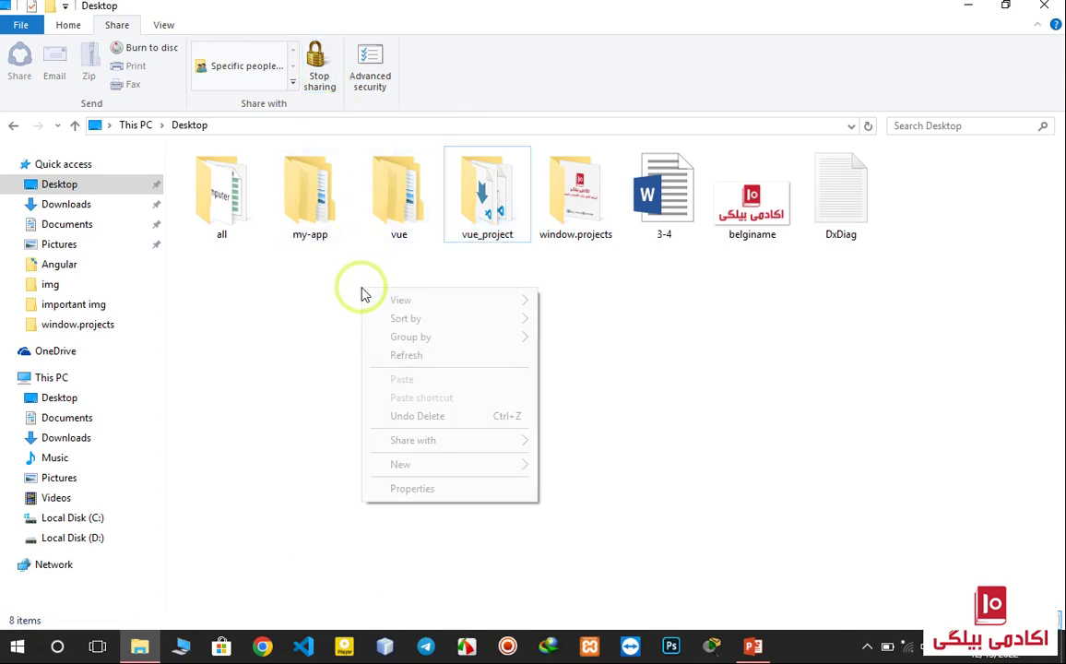
pyautogui.click(450, 360)
pyautogui.rightClick(274, 322)
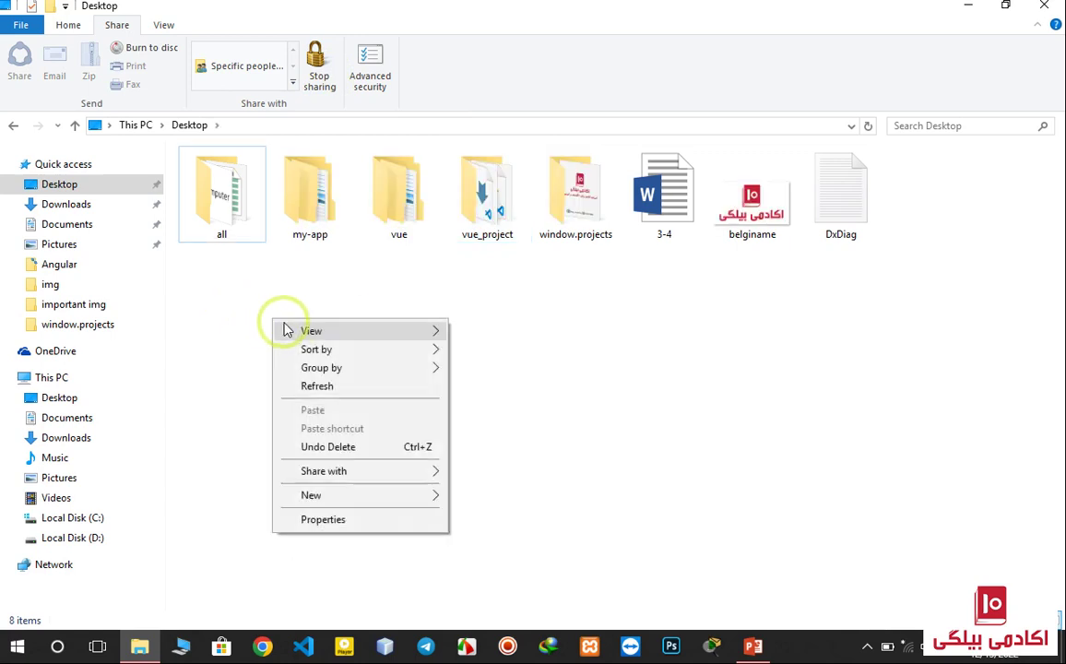
pyautogui.click(338, 387)
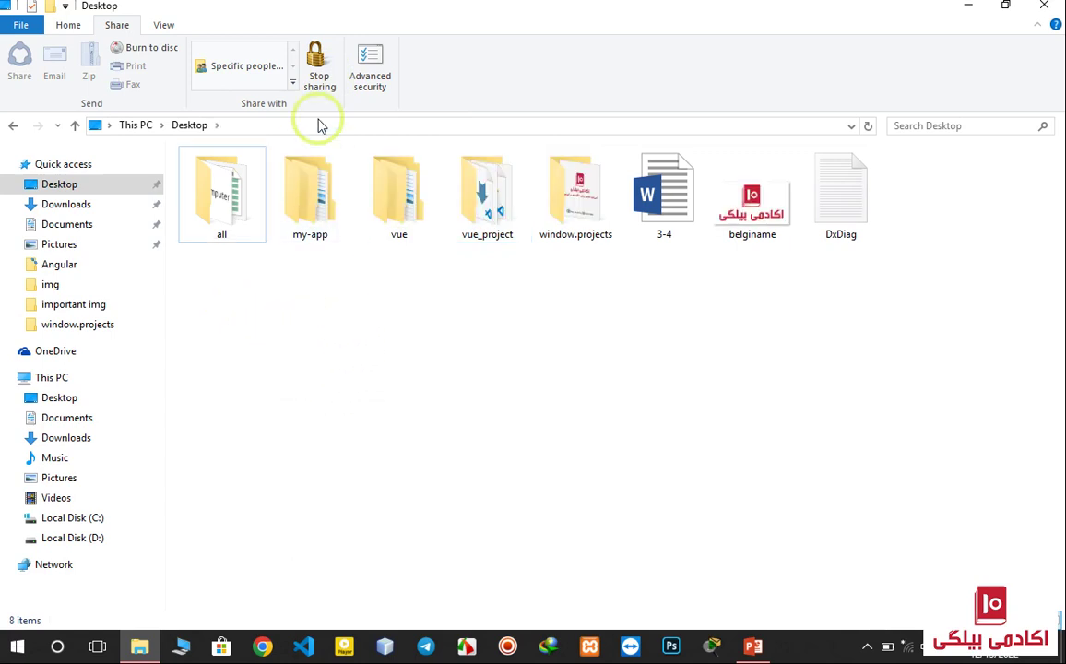
# Step: Hide the navigation pane, show it again, and review the remaining navigation pane options
pyautogui.click(166, 28)
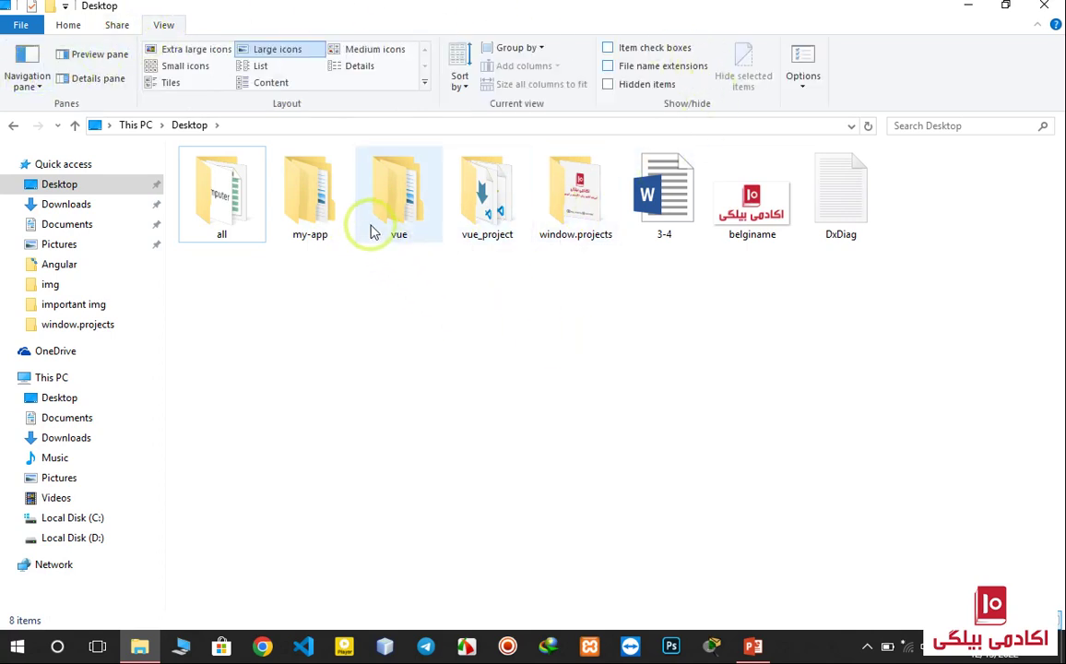
pyautogui.click(28, 81)
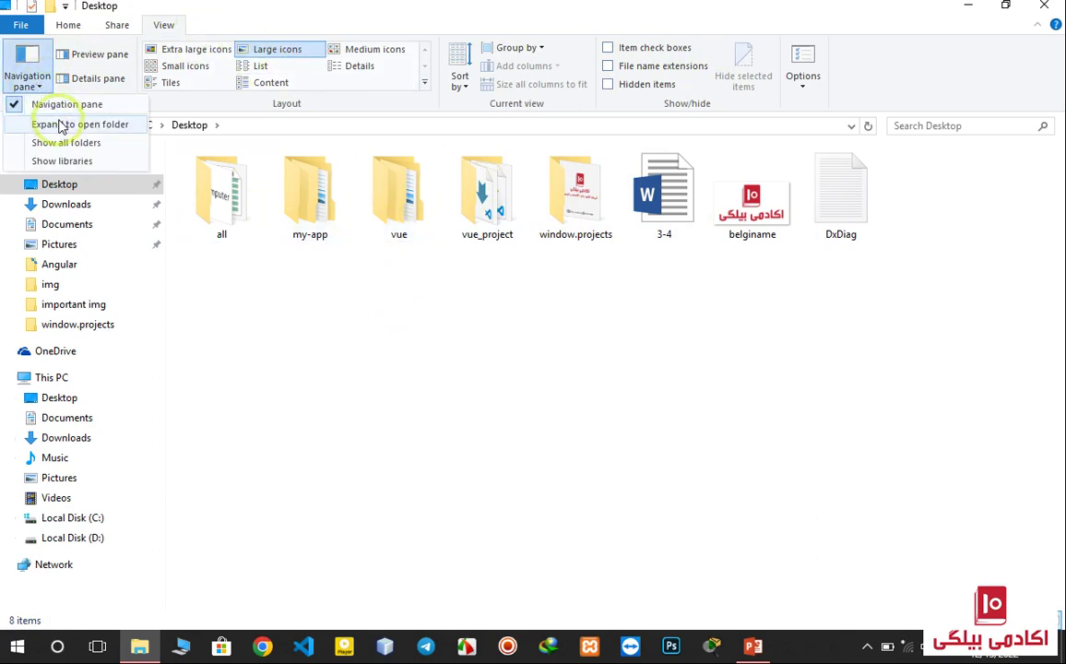
pyautogui.click(63, 104)
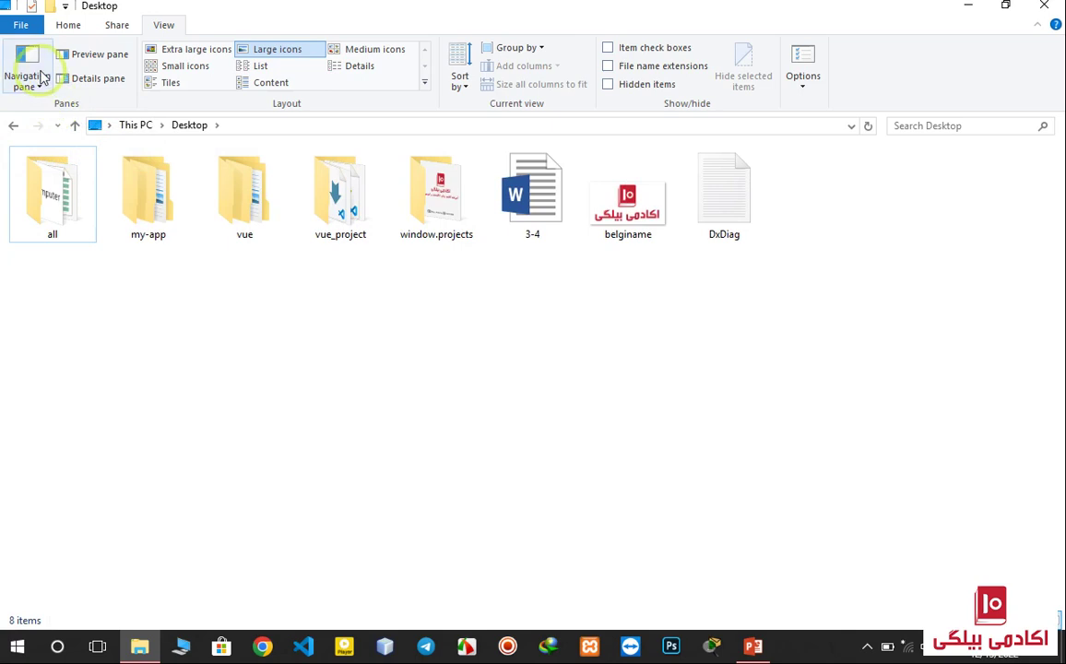
pyautogui.click(33, 81)
pyautogui.click(63, 105)
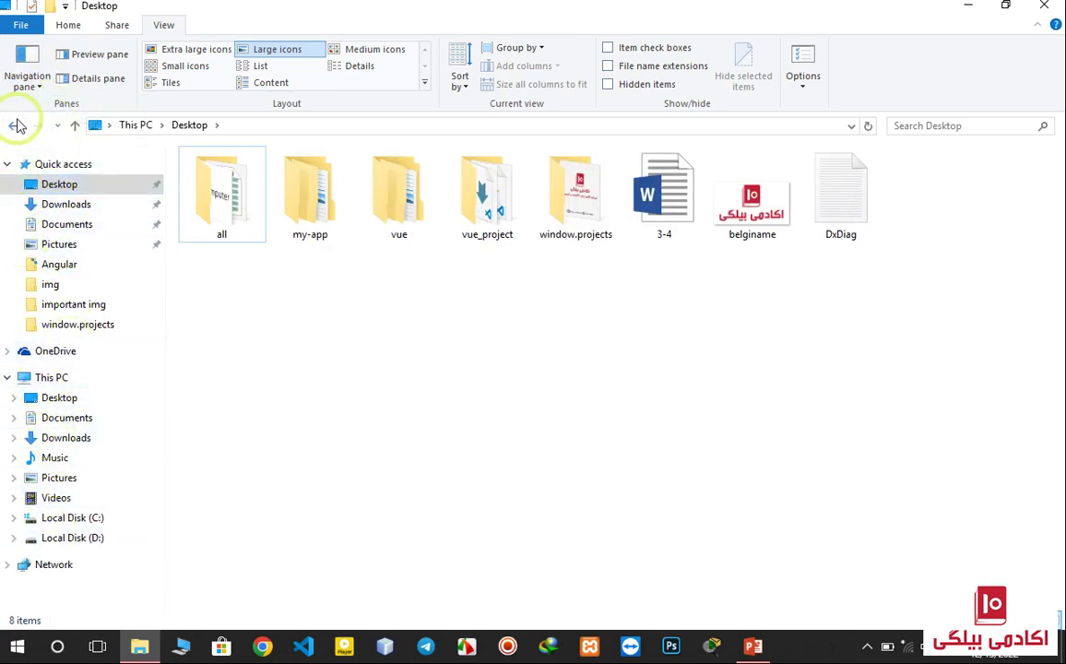
pyautogui.click(26, 81)
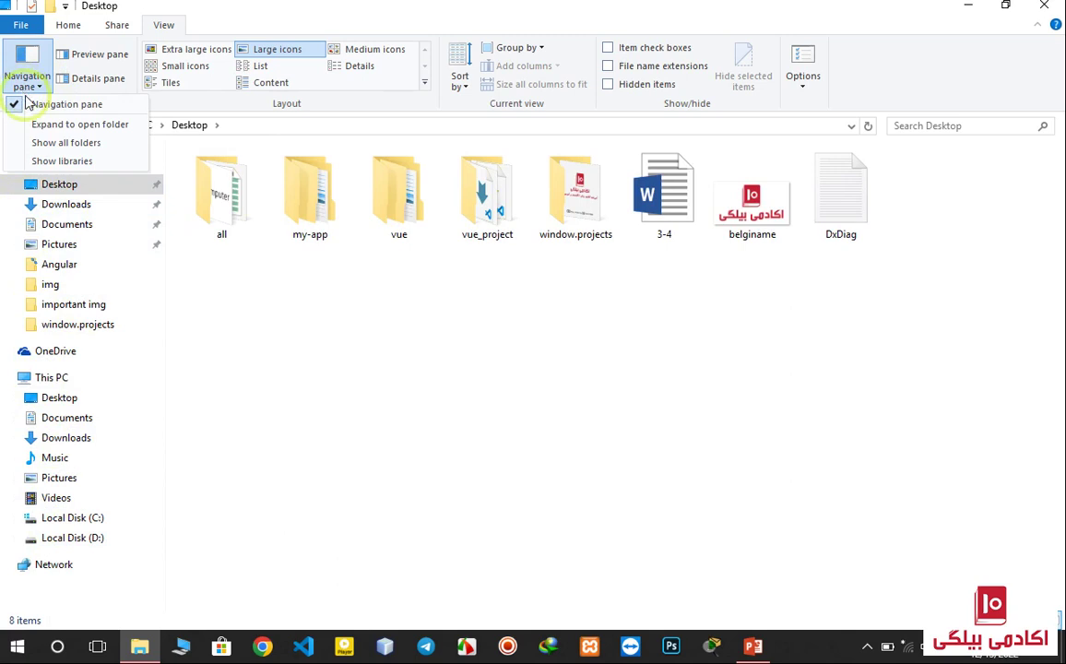
pyautogui.click(198, 310)
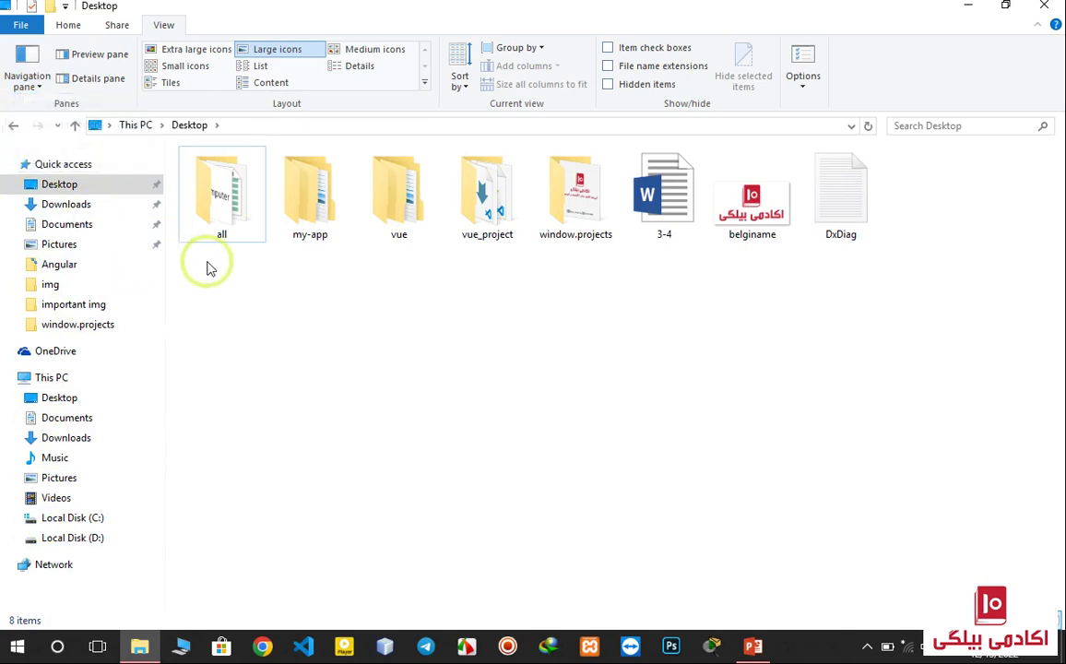
# Step: Toggle the preview pane on and off repeatedly, leaving it shown beside the Desktop items
pyautogui.click(100, 57)
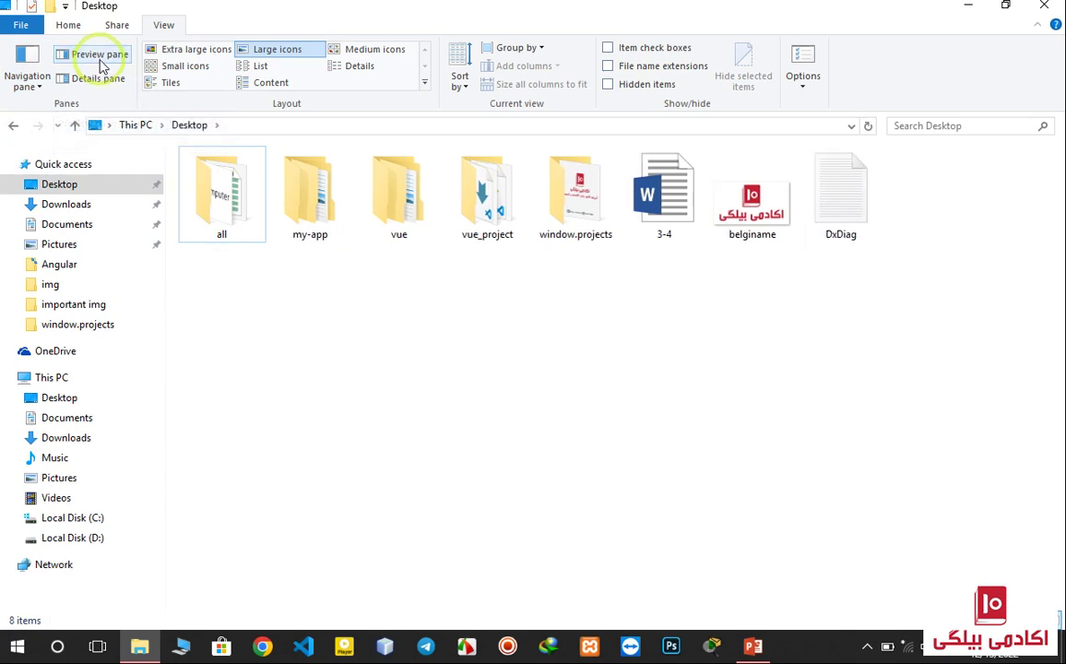
pyautogui.click(100, 57)
pyautogui.click(102, 63)
pyautogui.click(100, 60)
pyautogui.click(100, 61)
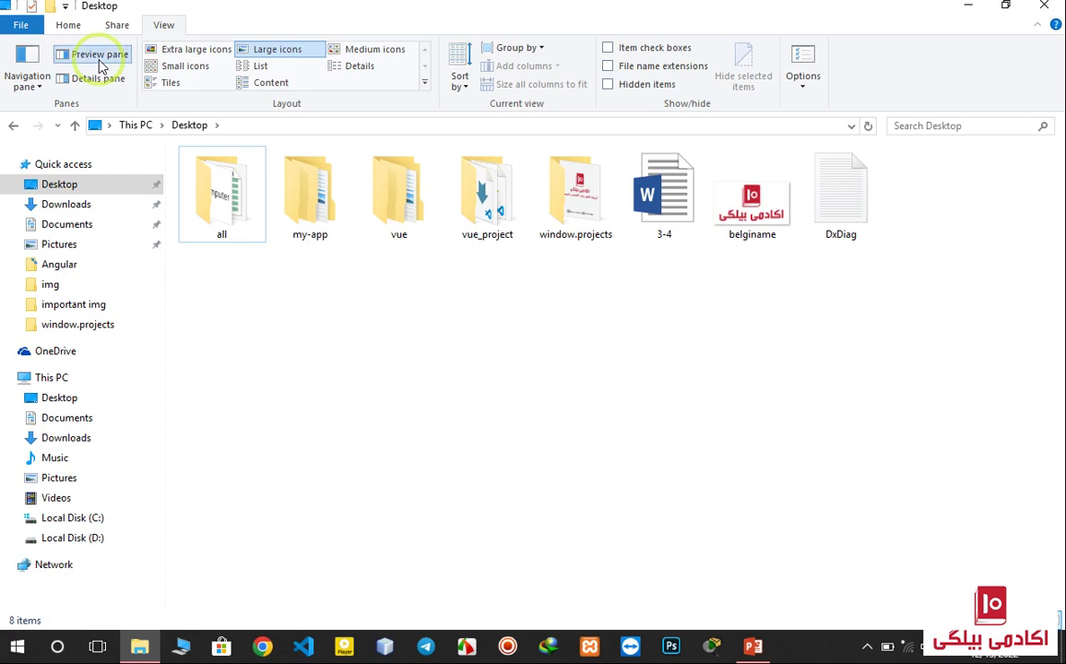
pyautogui.click(100, 59)
pyautogui.click(100, 59)
pyautogui.click(99, 59)
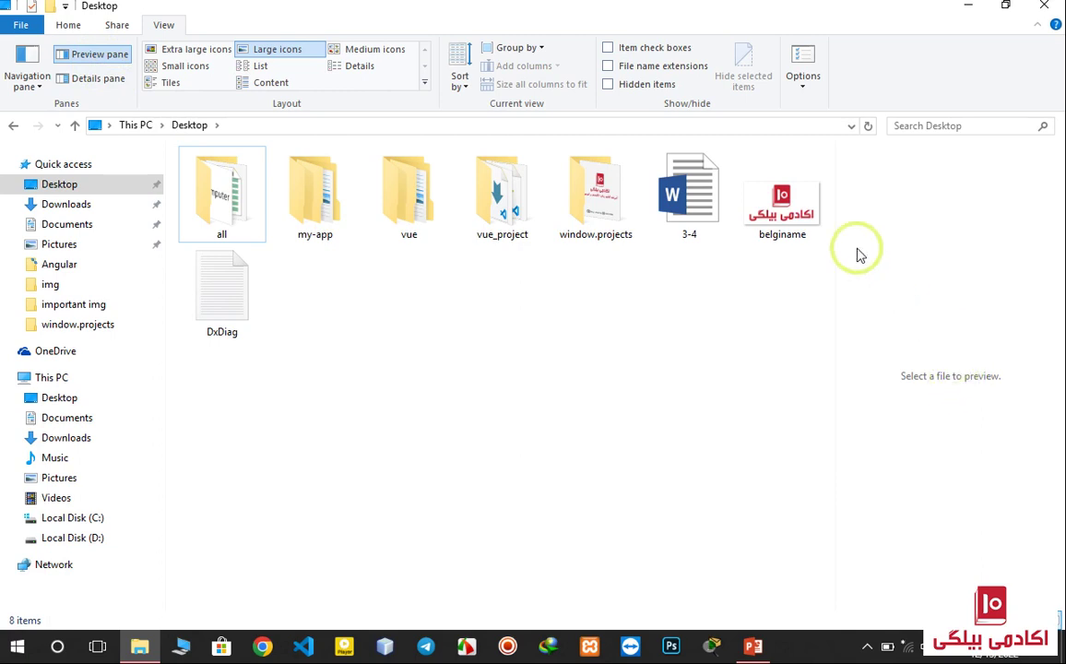
# Step: Check the previews of the vue and my-app folders and hide the preview pane
pyautogui.click(427, 210)
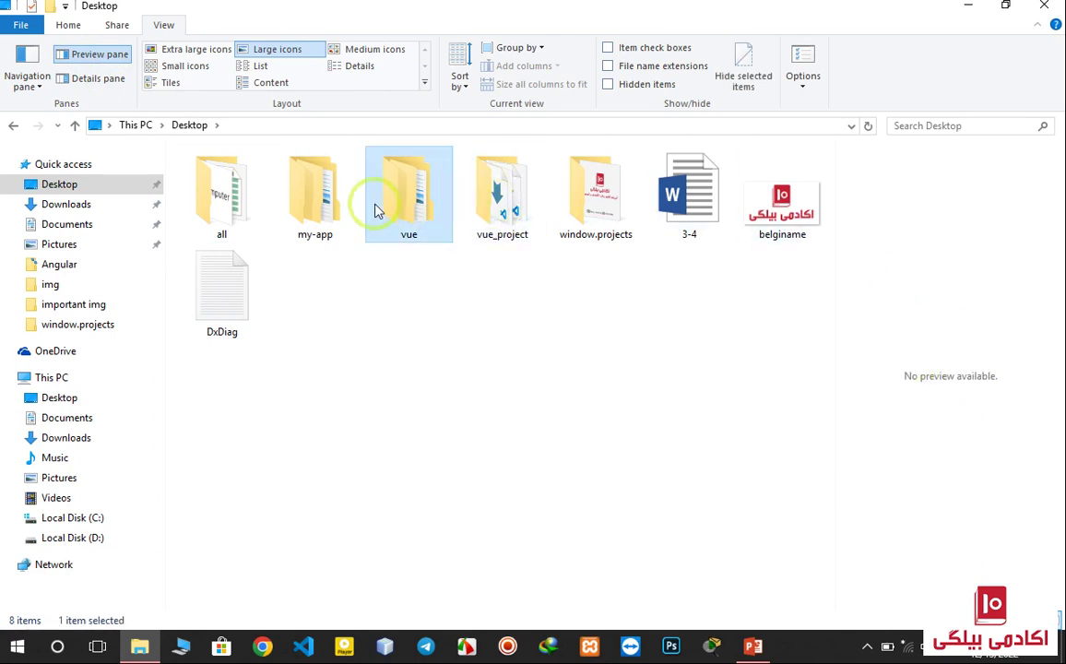
pyautogui.click(333, 211)
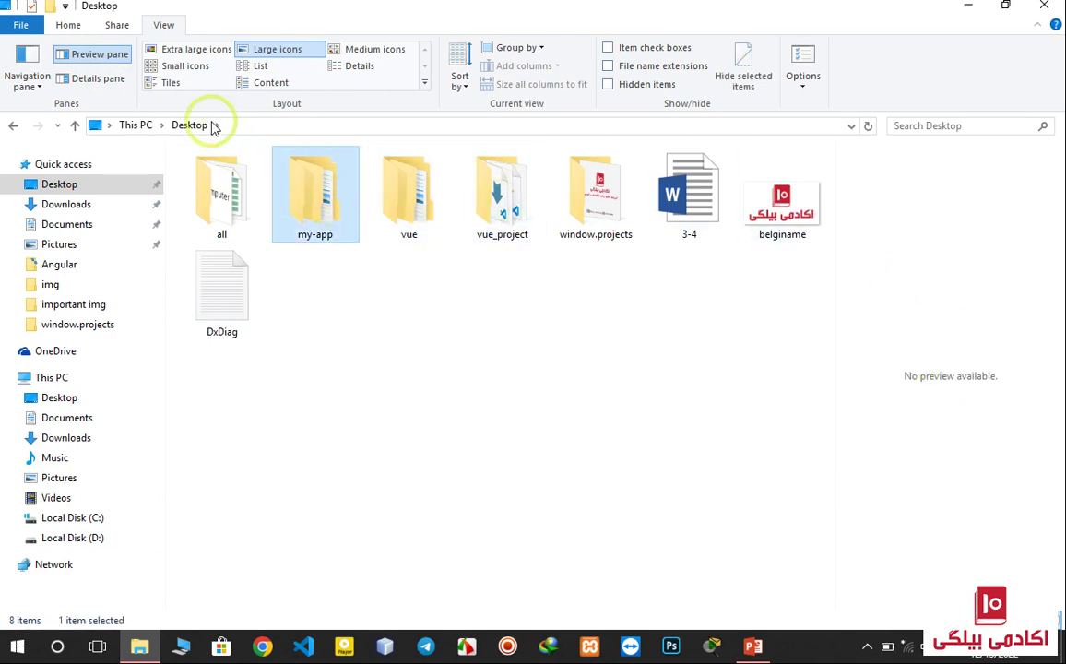
pyautogui.click(92, 56)
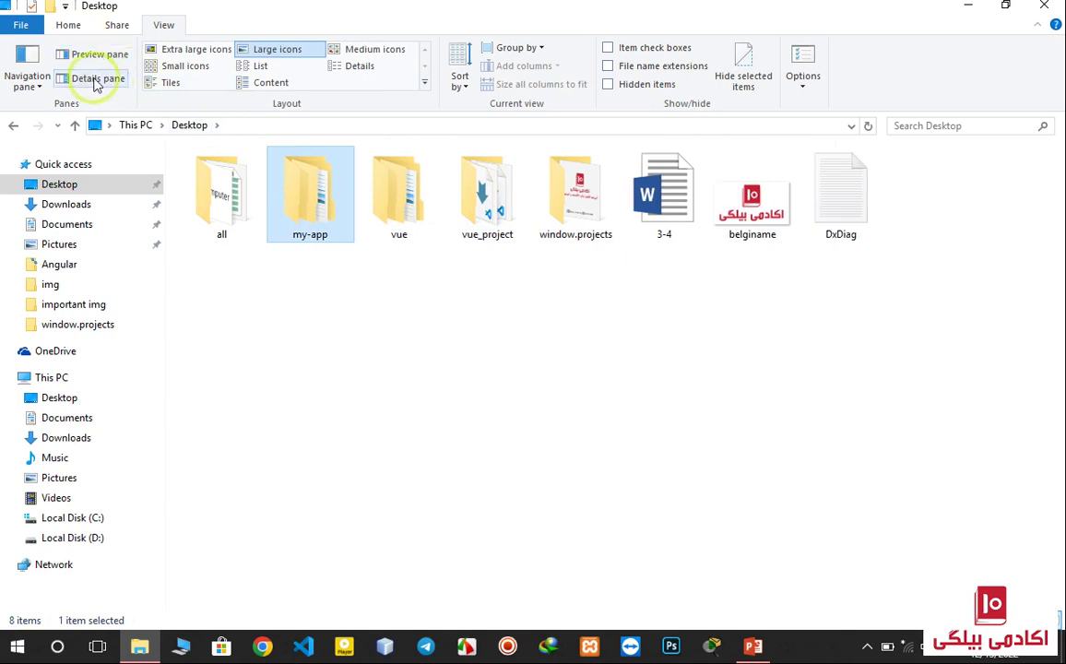
# Step: View the my-app and vue_project folders' information in the details pane and hide the pane again
pyautogui.click(96, 81)
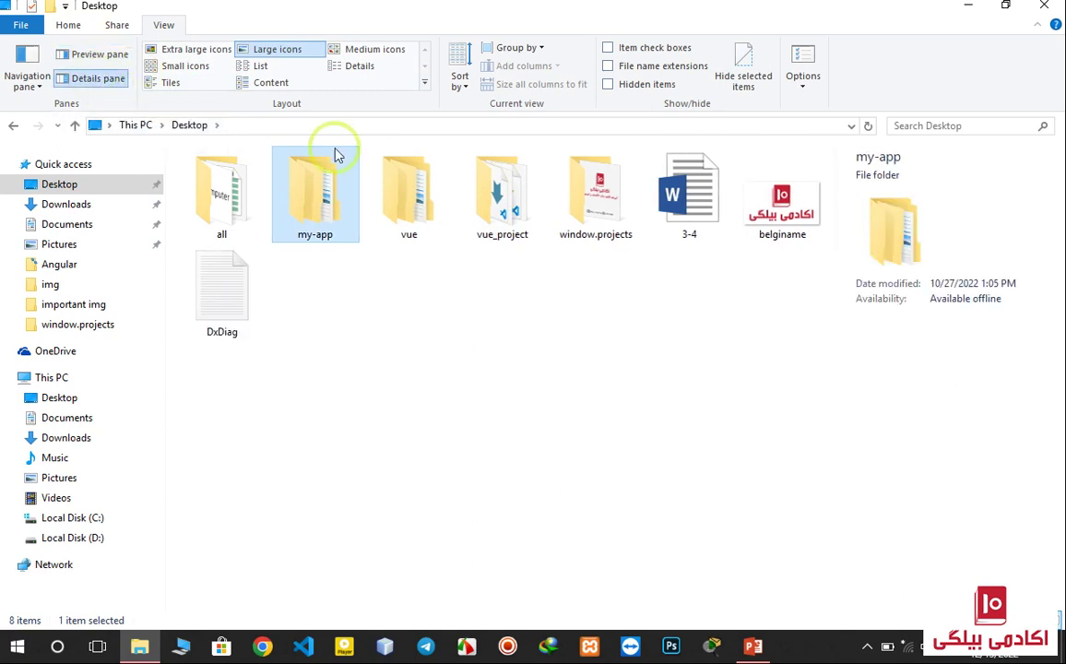
pyautogui.click(491, 225)
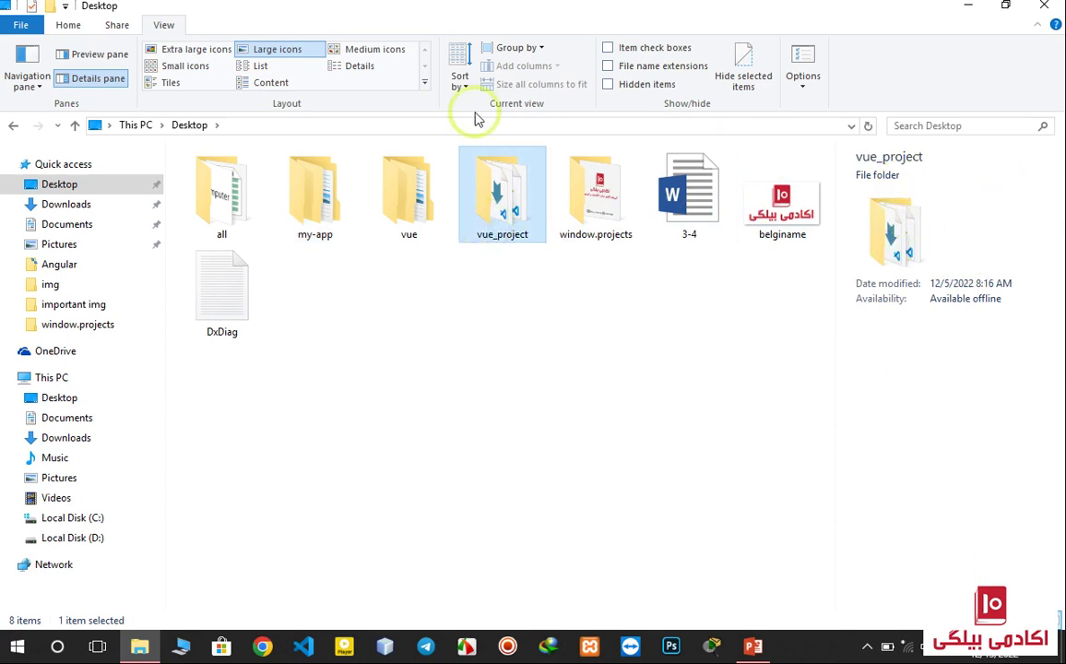
pyautogui.click(100, 79)
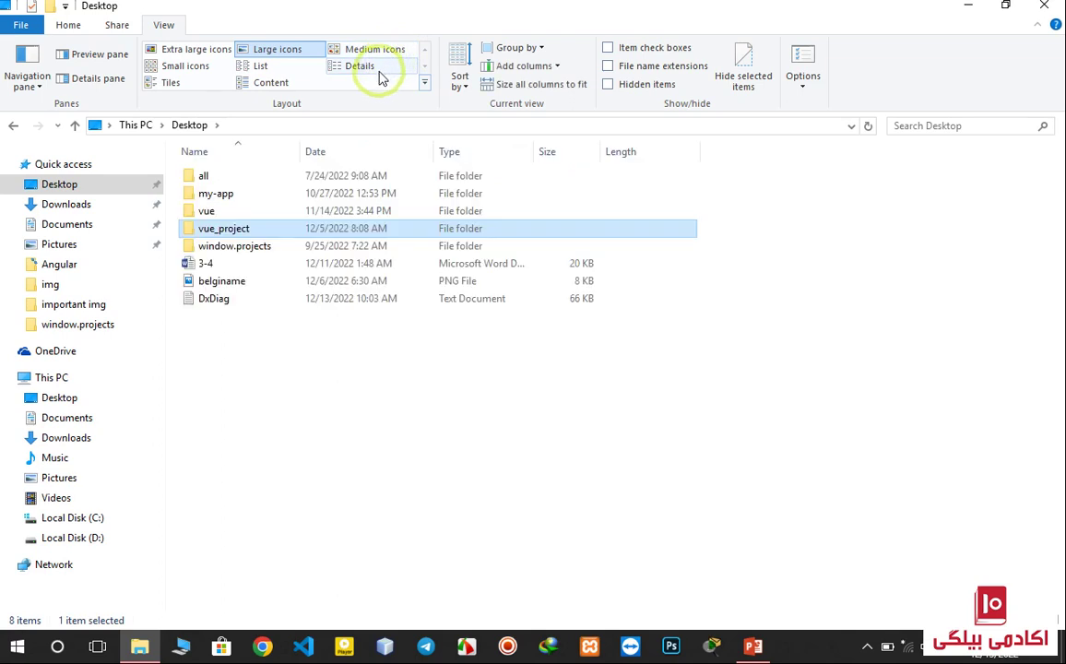
# Step: Sort the Desktop items by date, return the sorting to name, and clear the folder selection
pyautogui.click(466, 86)
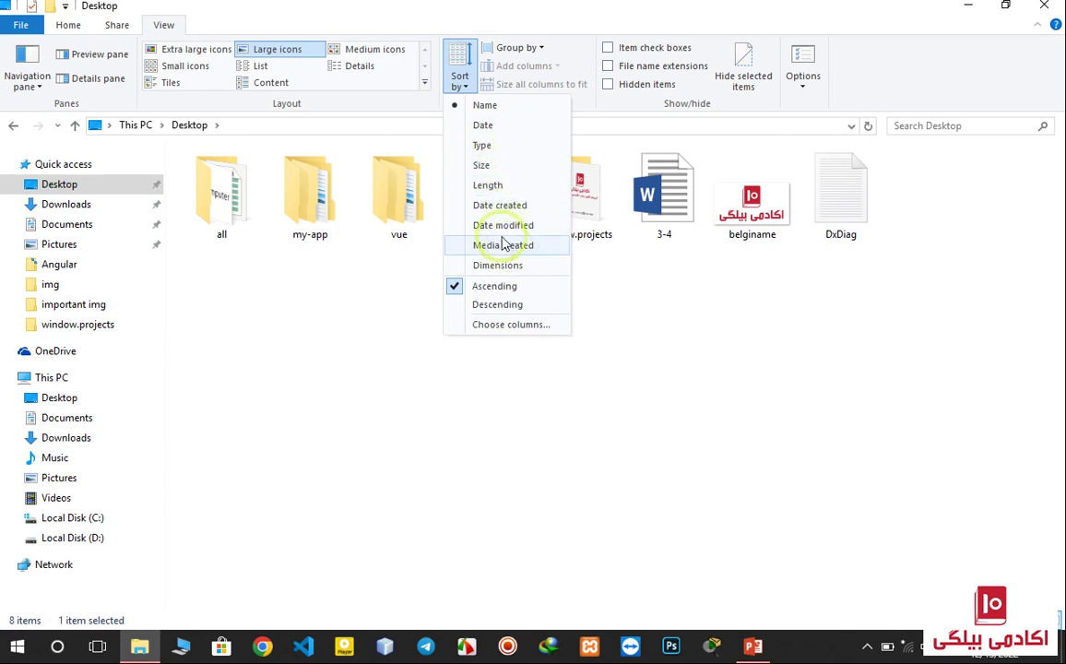
pyautogui.click(503, 124)
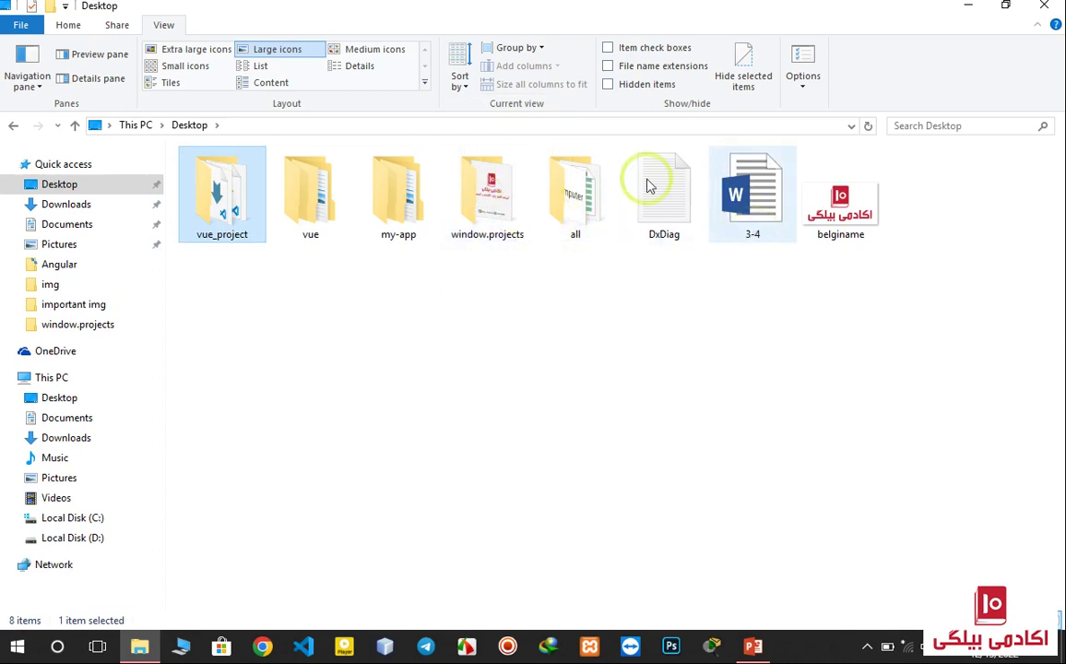
pyautogui.click(459, 83)
pyautogui.click(486, 106)
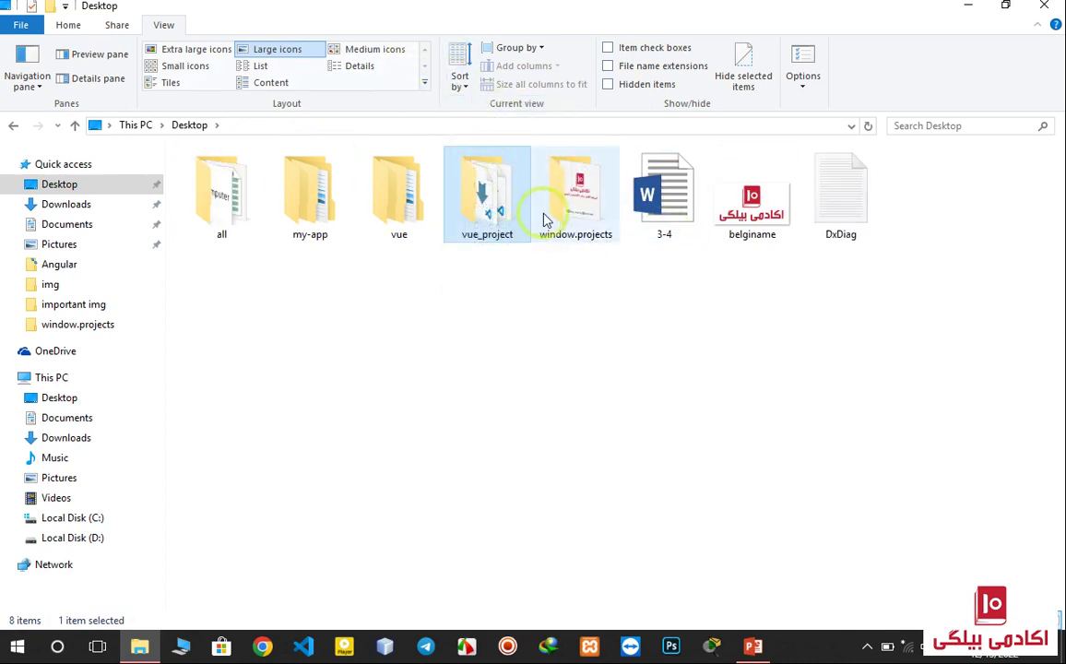
pyautogui.click(566, 266)
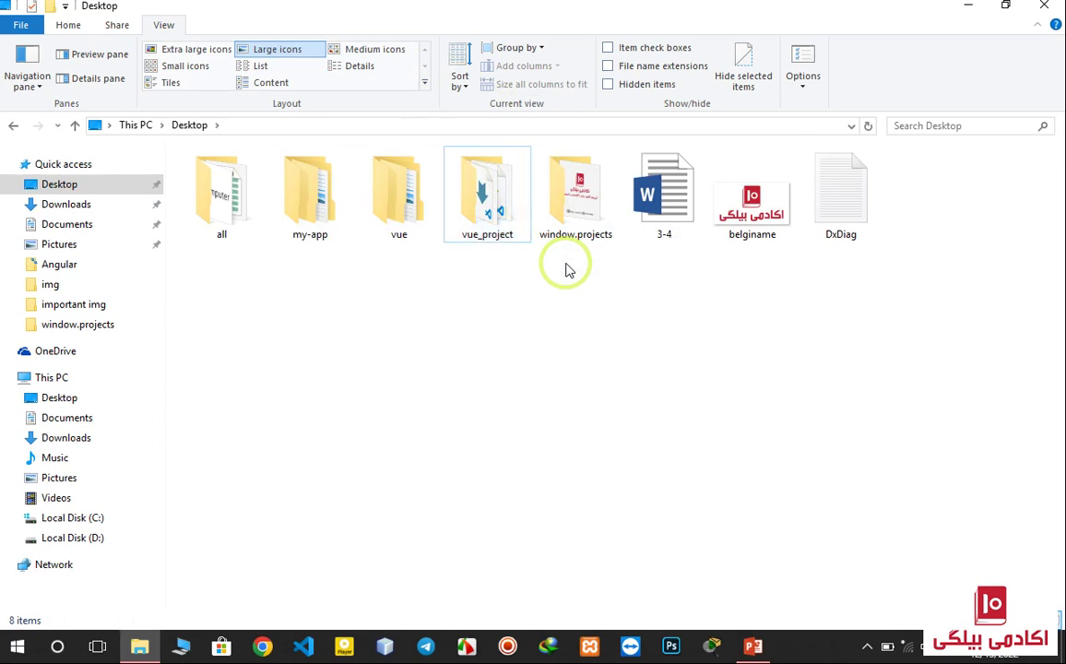
pyautogui.click(537, 47)
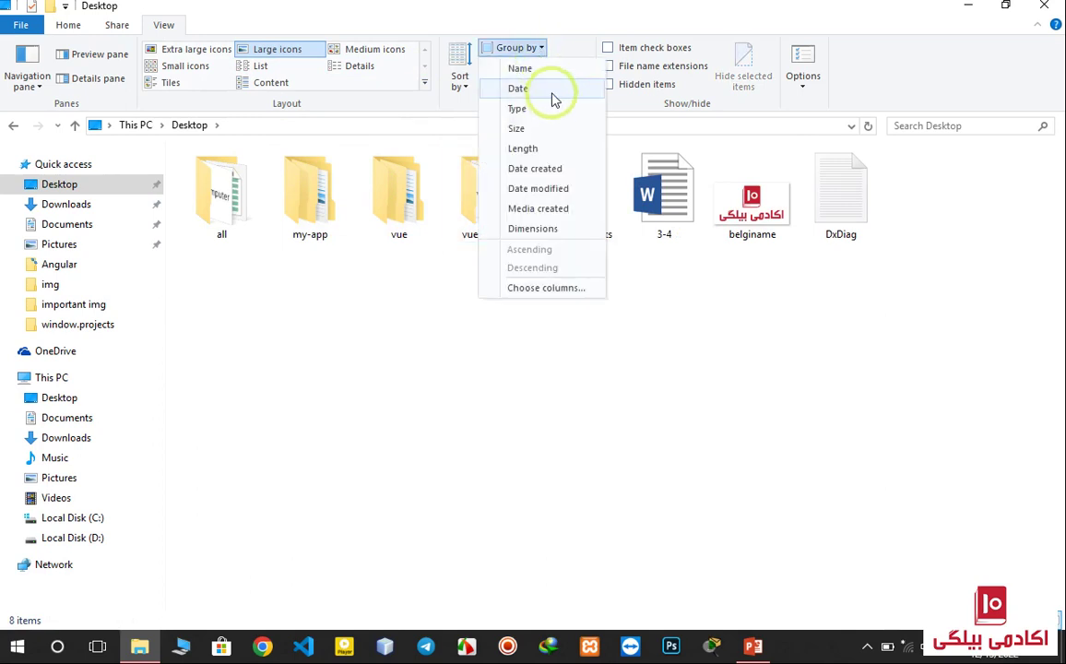
pyautogui.click(731, 280)
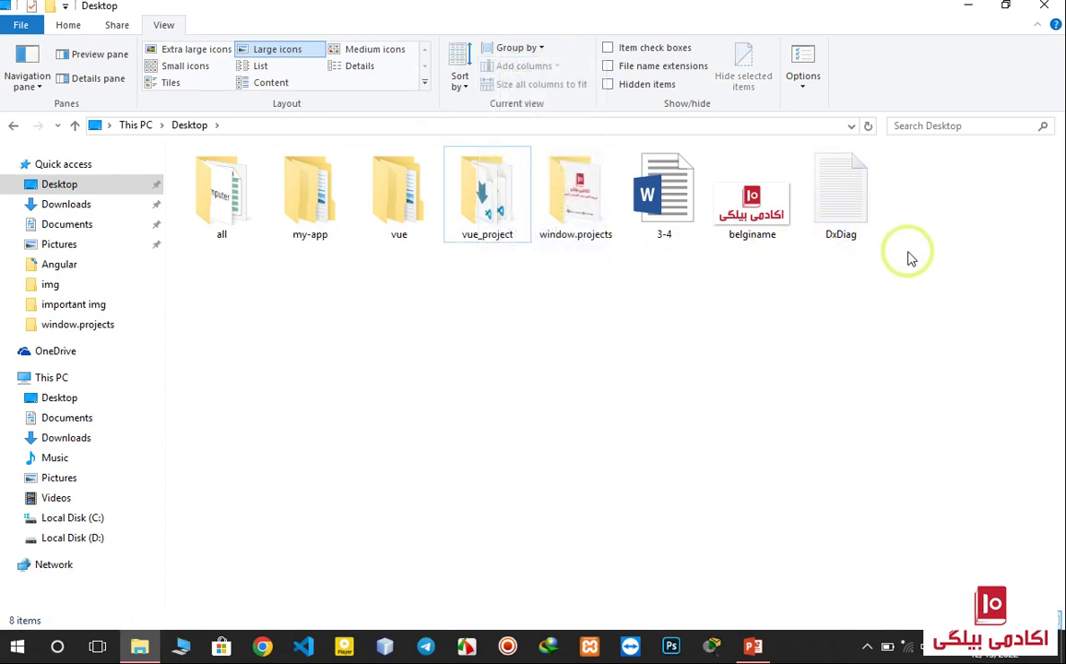
pyautogui.moveTo(885, 217); pyautogui.dragTo(269, 152)
pyautogui.click(528, 280)
# Step: Group the Desktop items by date and look through the resulting groups
pyautogui.click(538, 51)
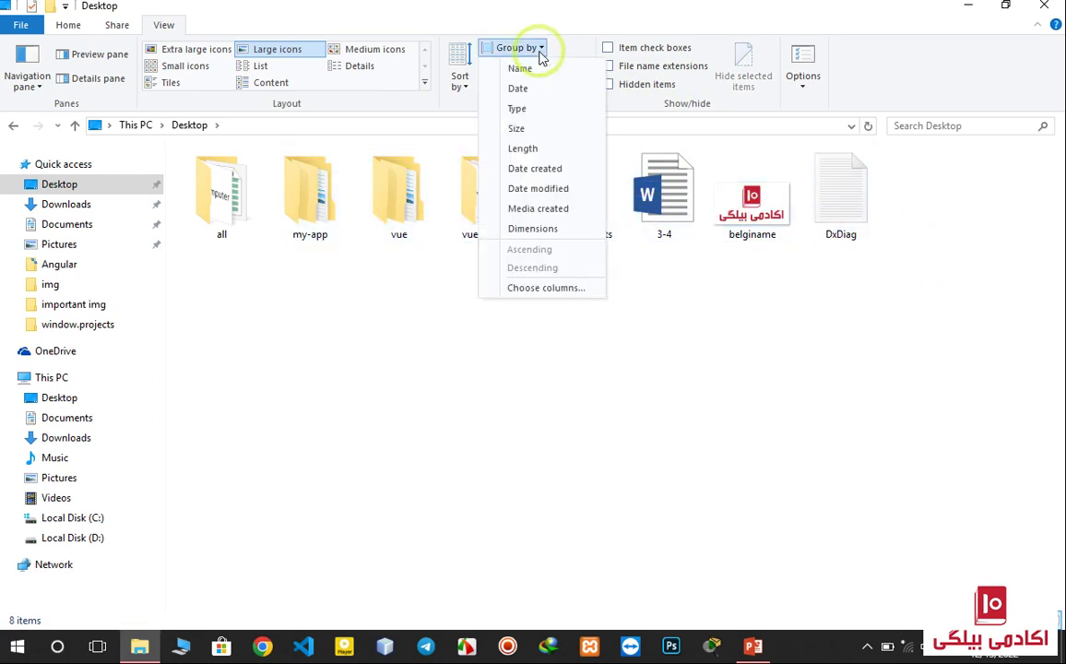
pyautogui.click(544, 89)
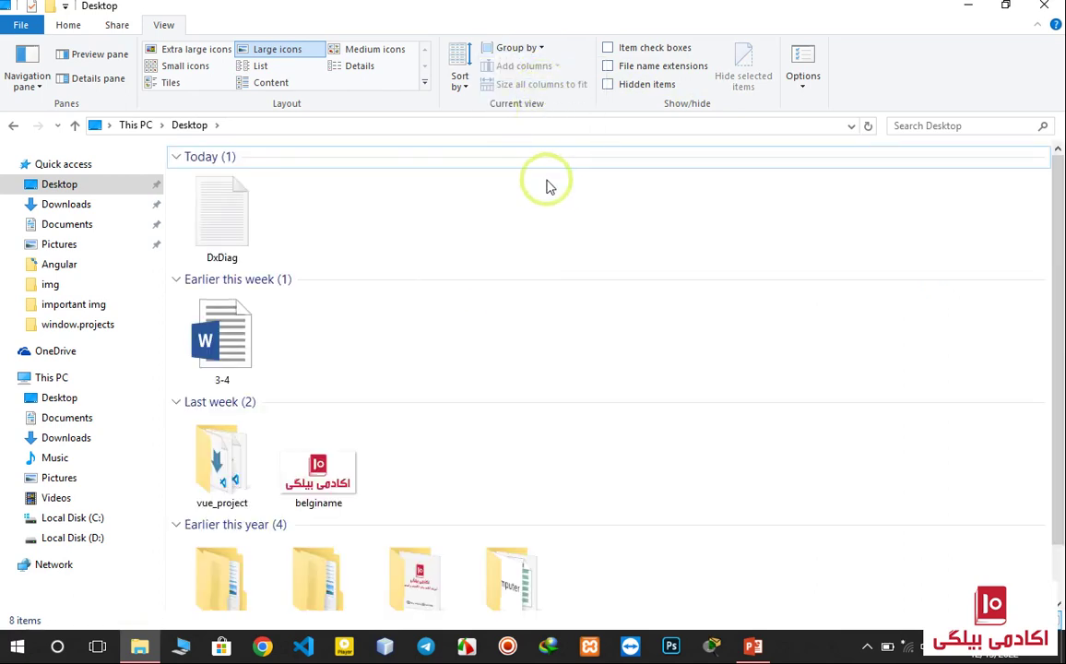
pyautogui.scroll(-1, 555, 221)
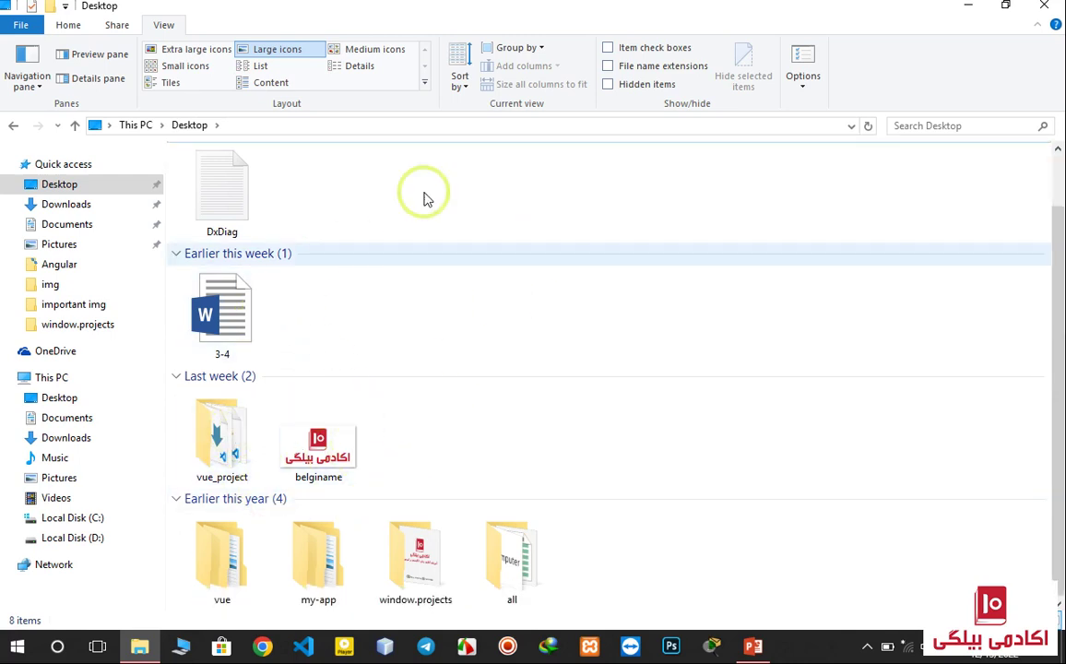
# Step: Regroup the Desktop items by name, followed by media created
pyautogui.click(541, 52)
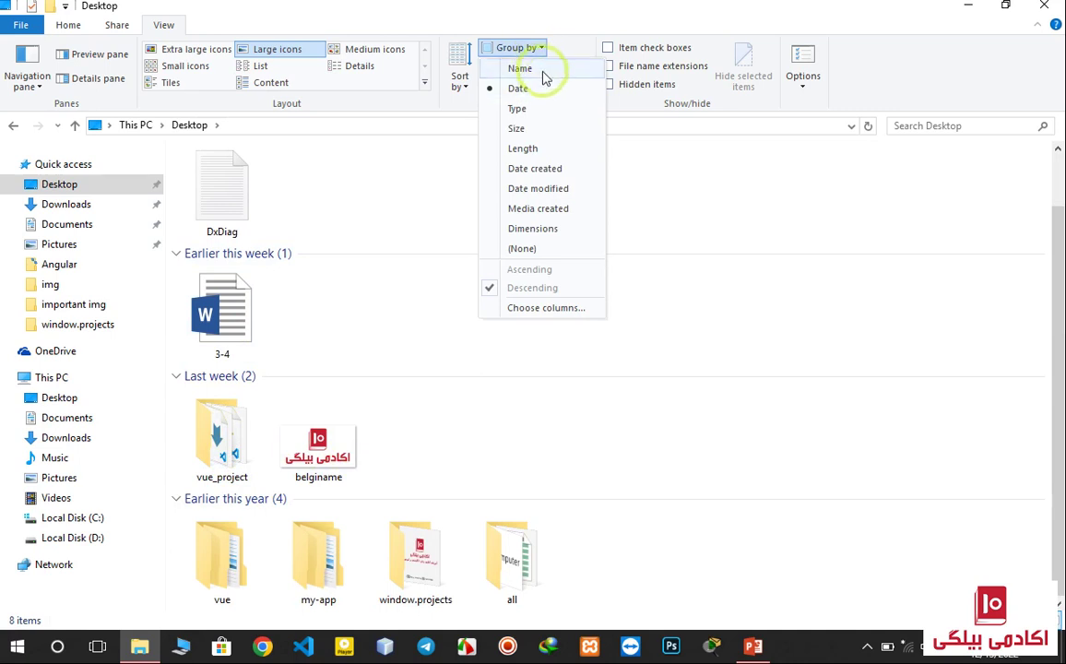
pyautogui.click(543, 70)
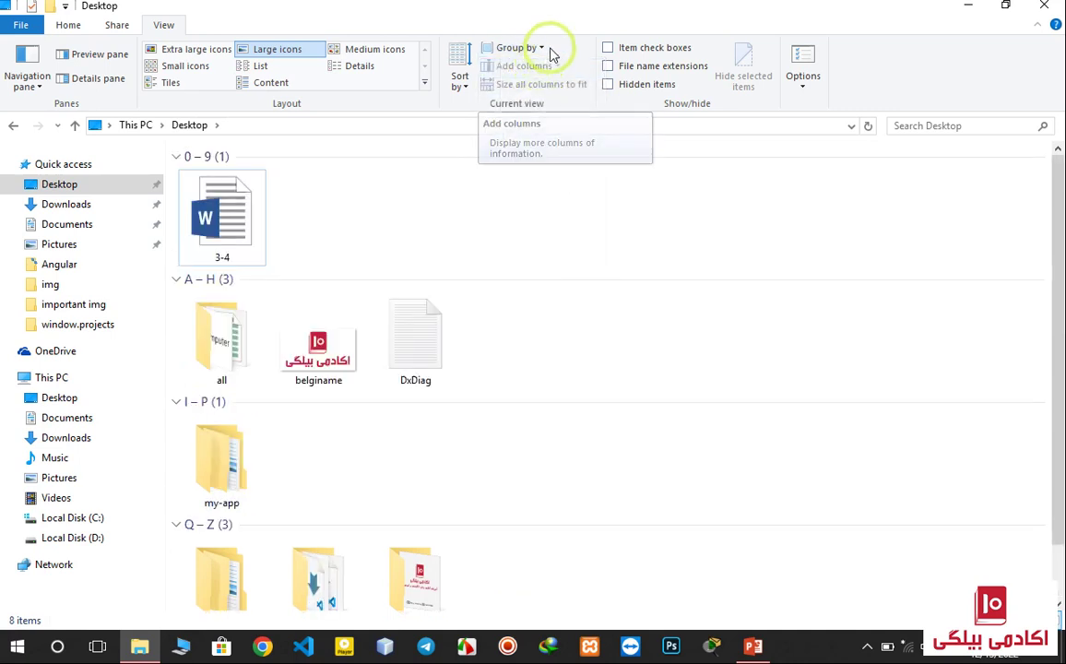
pyautogui.click(542, 52)
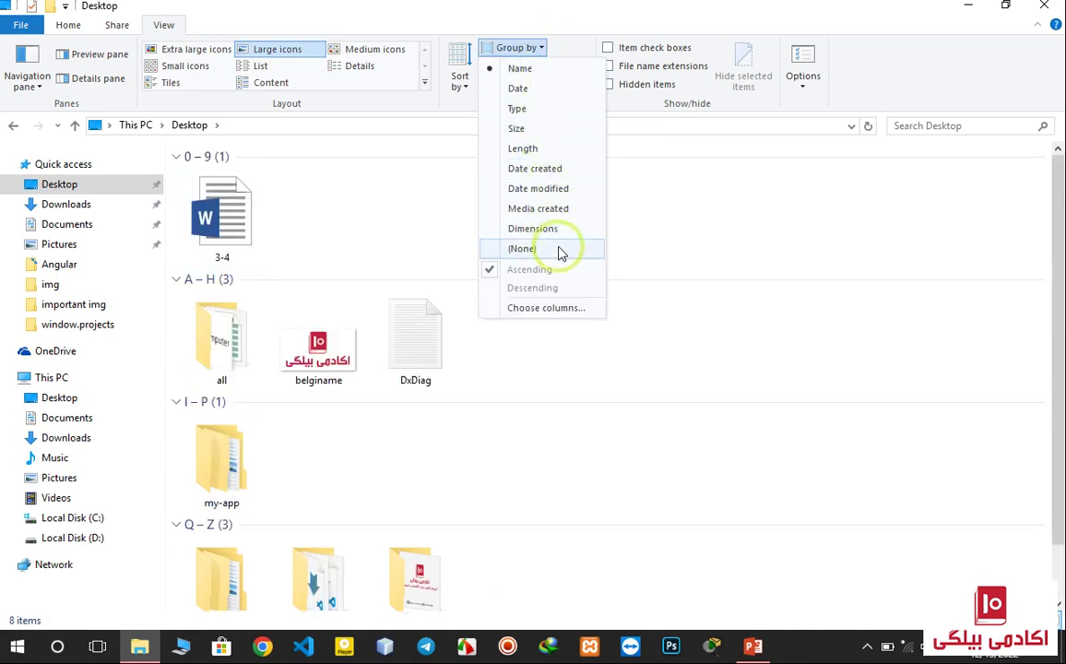
pyautogui.click(541, 212)
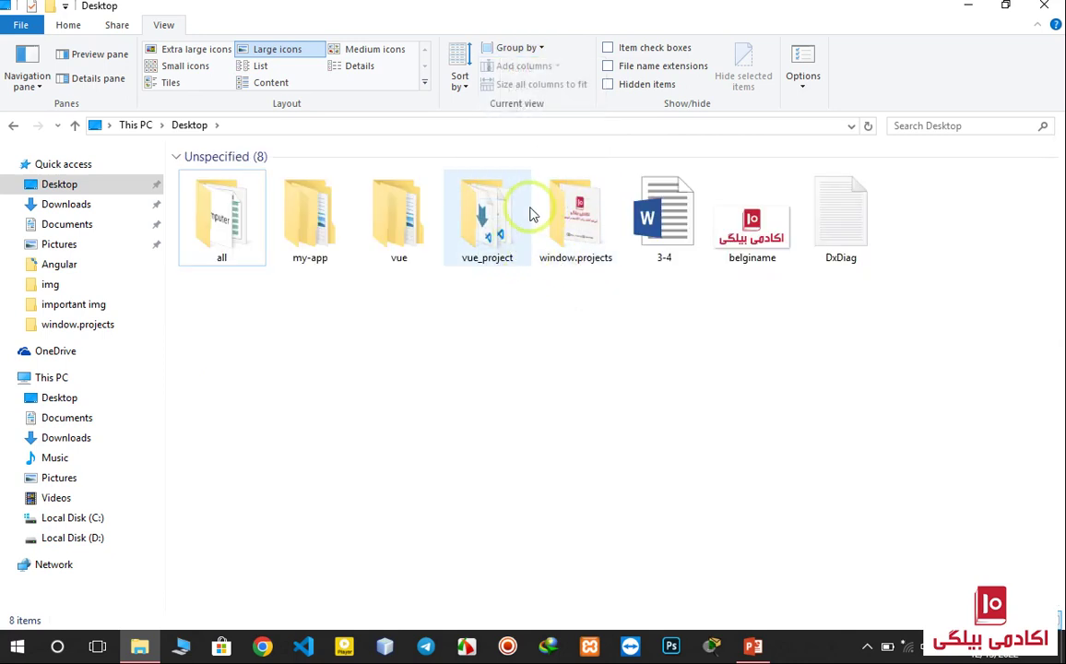
# Step: Group the Desktop items by size and remove the grouping with the (None) option
pyautogui.click(542, 48)
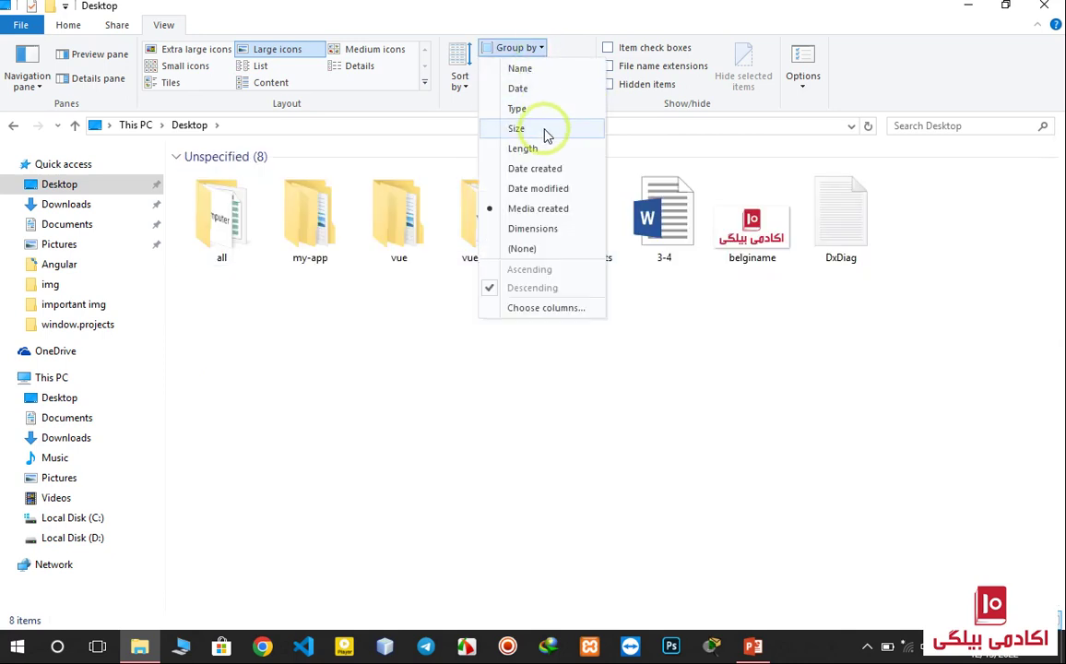
pyautogui.click(545, 130)
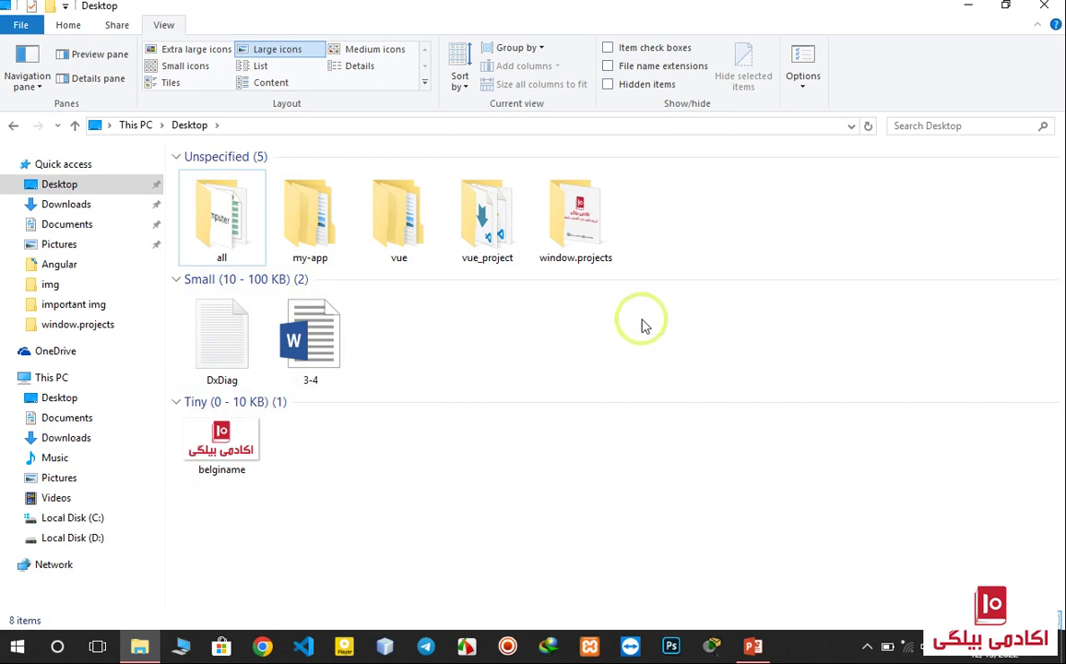
pyautogui.click(540, 50)
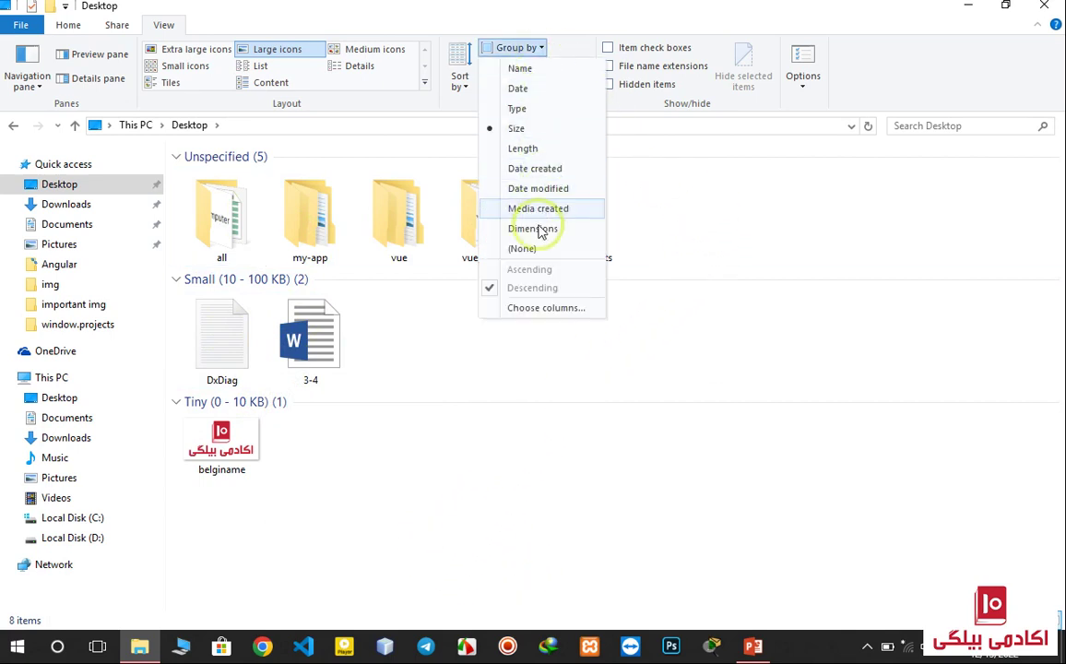
pyautogui.click(536, 251)
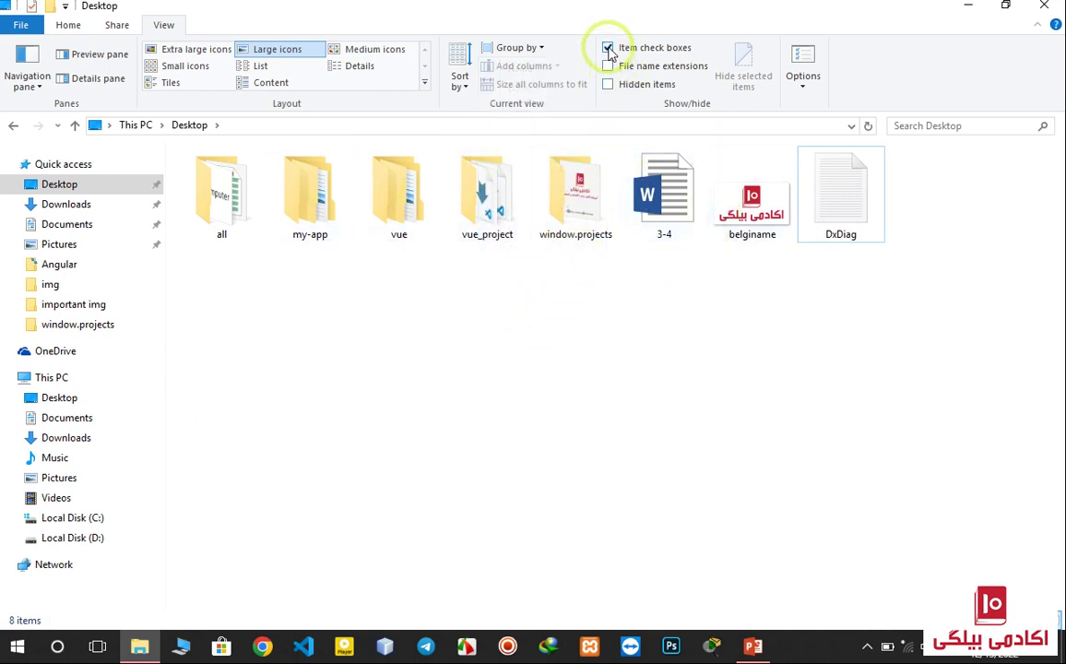
# Step: Try item check boxes by selecting window.projects, 3-4 and belginame in turn, and turn the check boxes off again
pyautogui.click(586, 184)
pyautogui.click(684, 189)
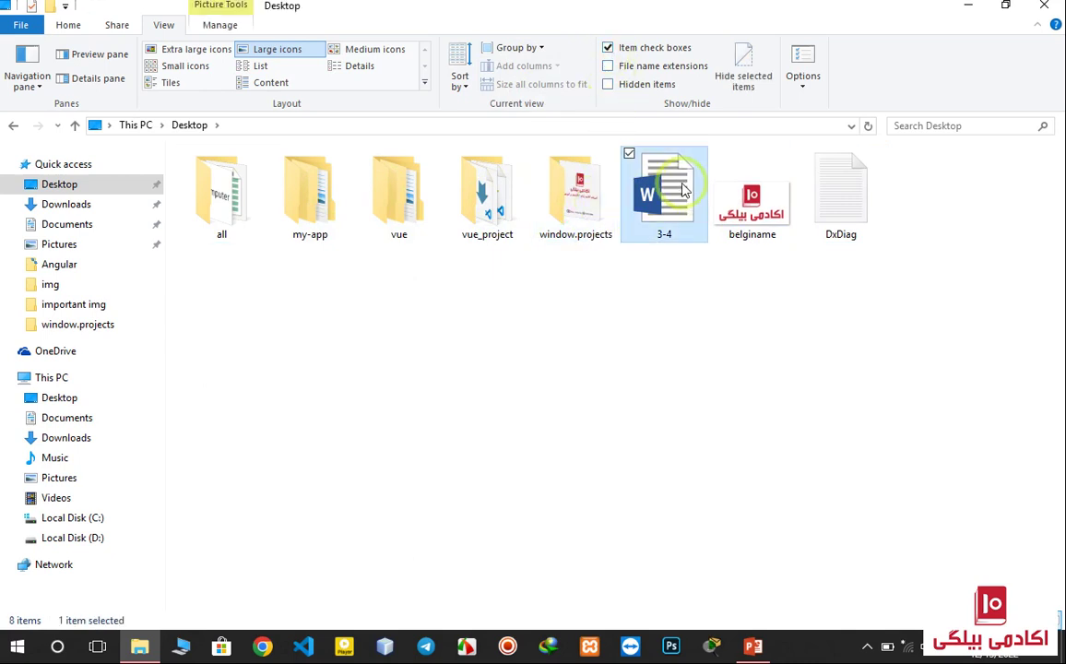
pyautogui.click(779, 194)
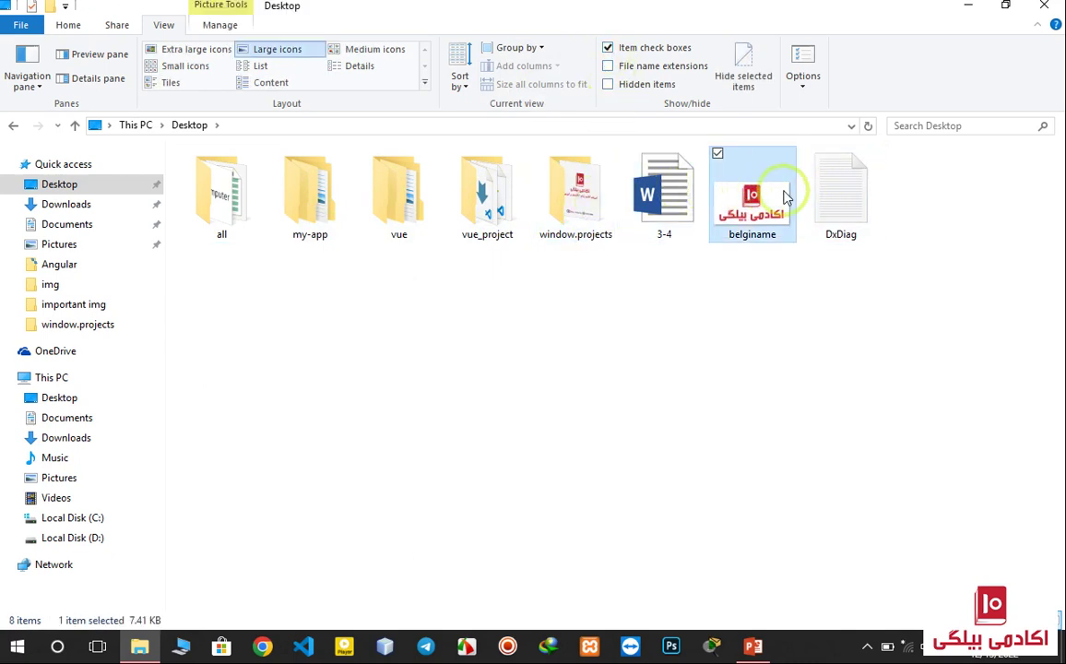
pyautogui.click(624, 48)
# Step: Show file name extensions for the Desktop files
pyautogui.click(641, 68)
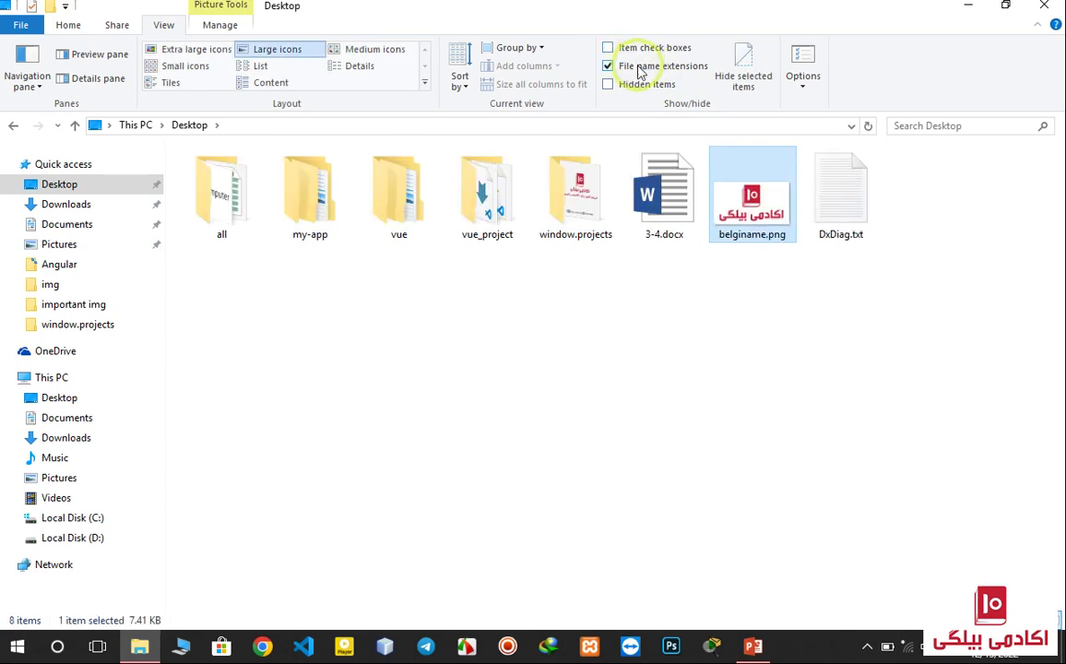
# Step: Toggle the file name extensions of the Desktop files off, on and off again
pyautogui.click(639, 70)
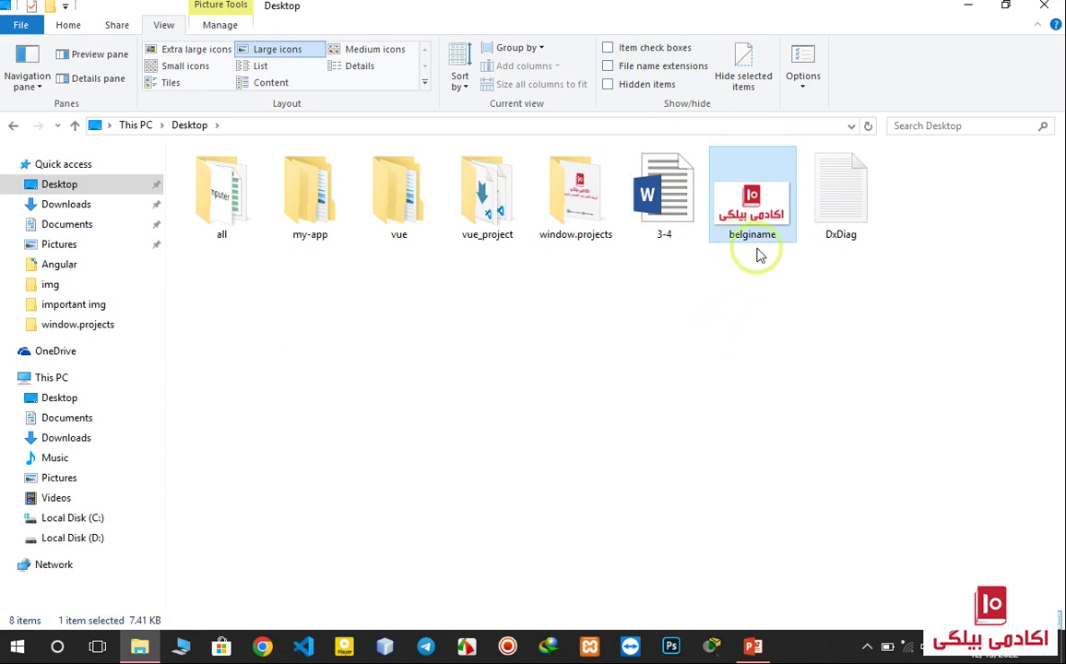
pyautogui.click(666, 68)
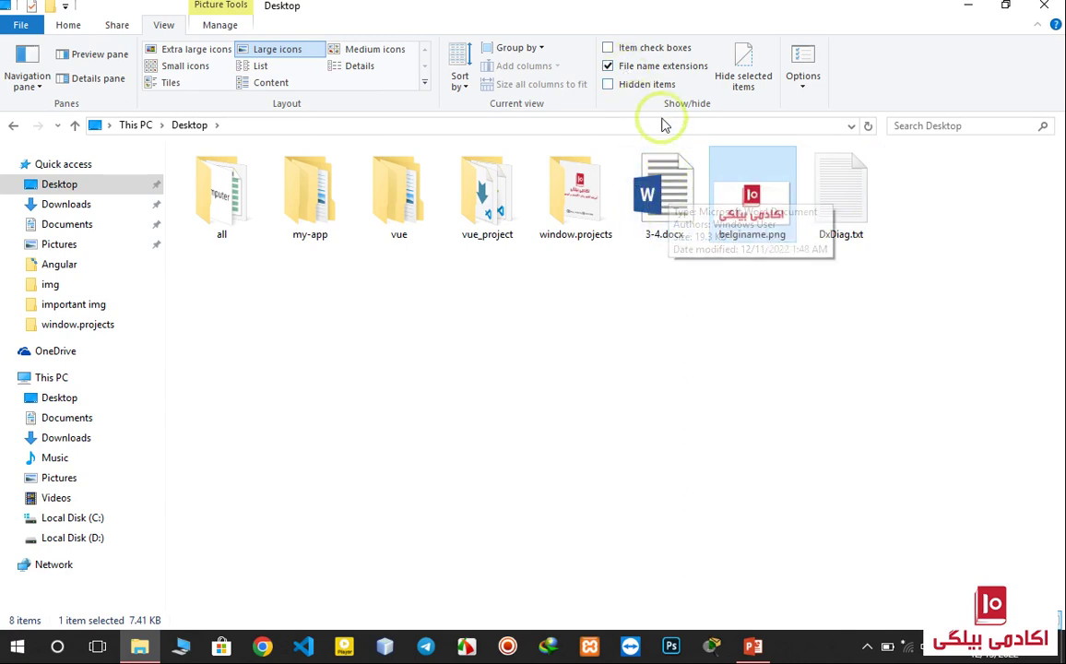
pyautogui.click(647, 67)
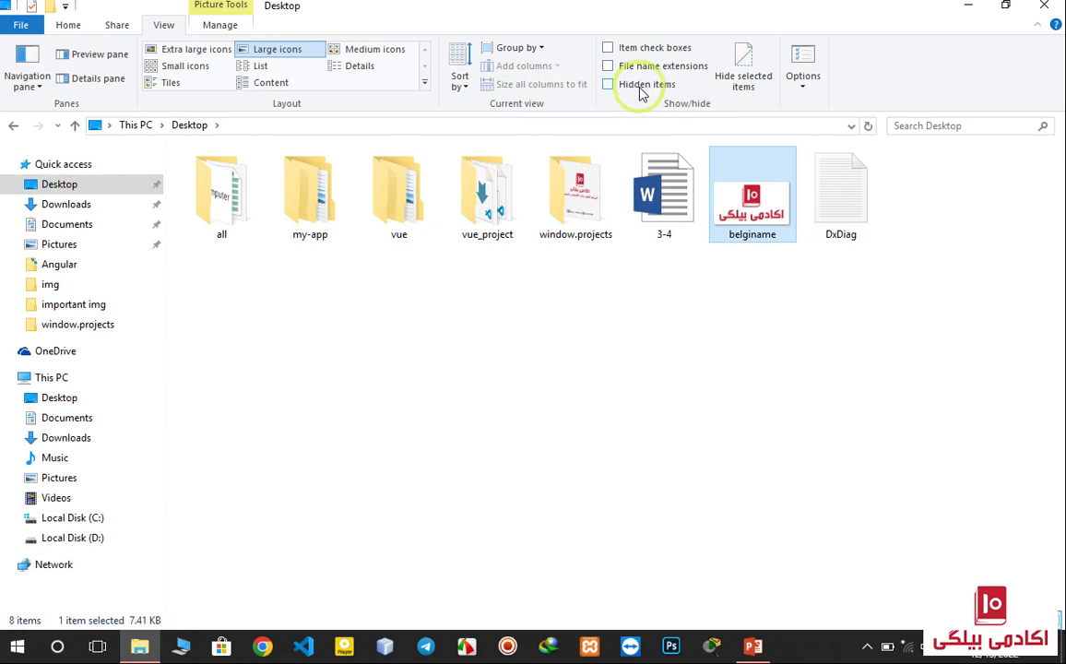
# Step: Hide the DxDiag file in the Desktop folder
pyautogui.click(639, 85)
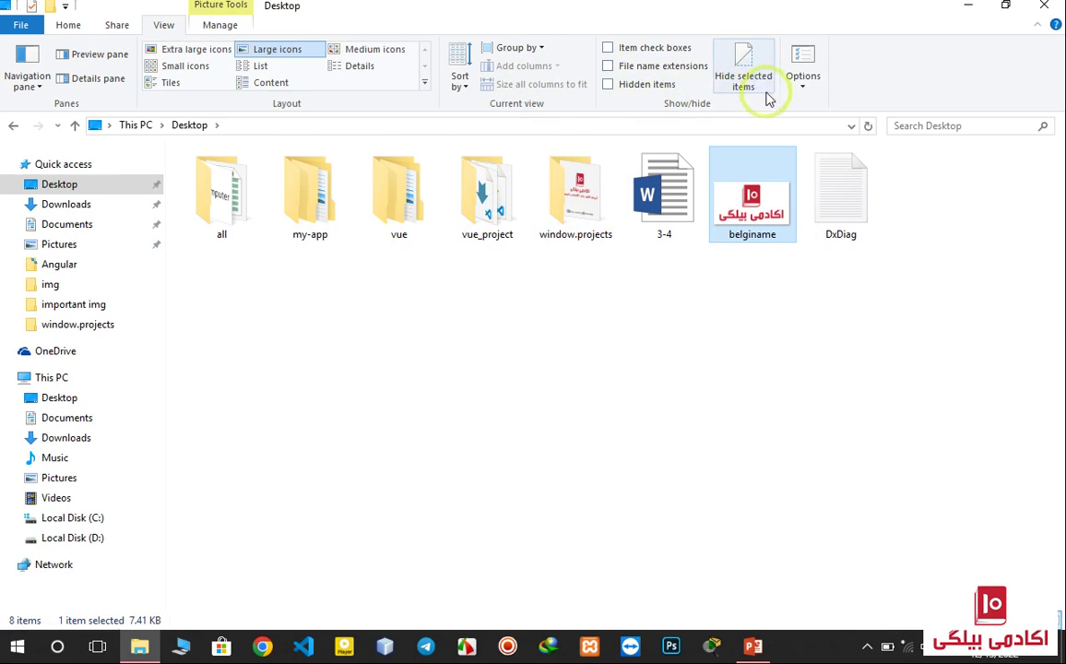
pyautogui.click(765, 90)
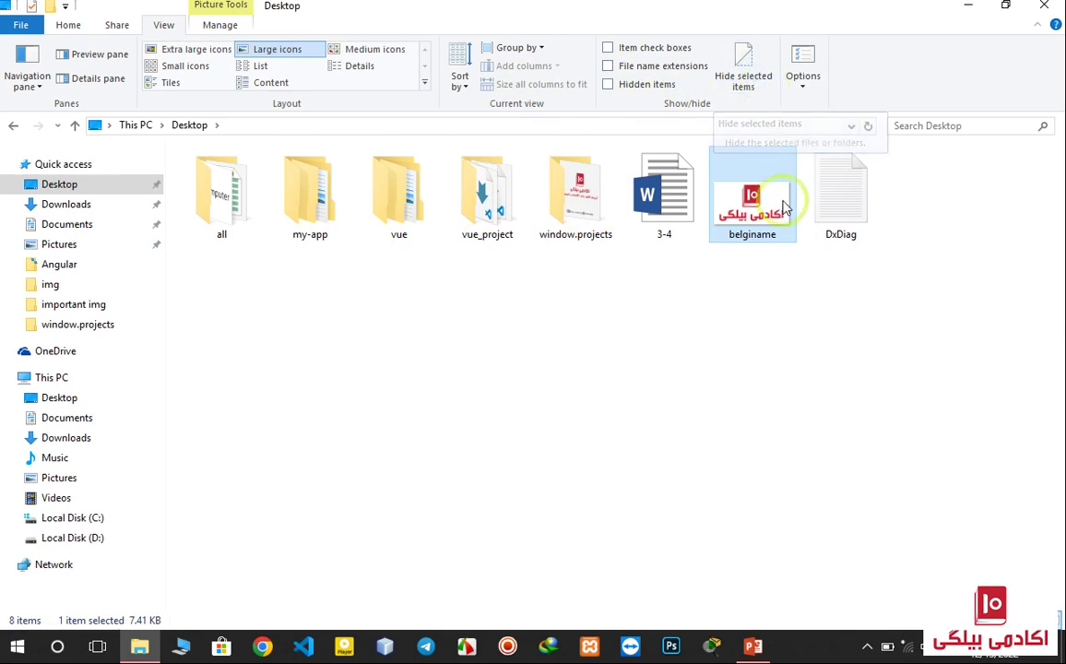
pyautogui.click(824, 226)
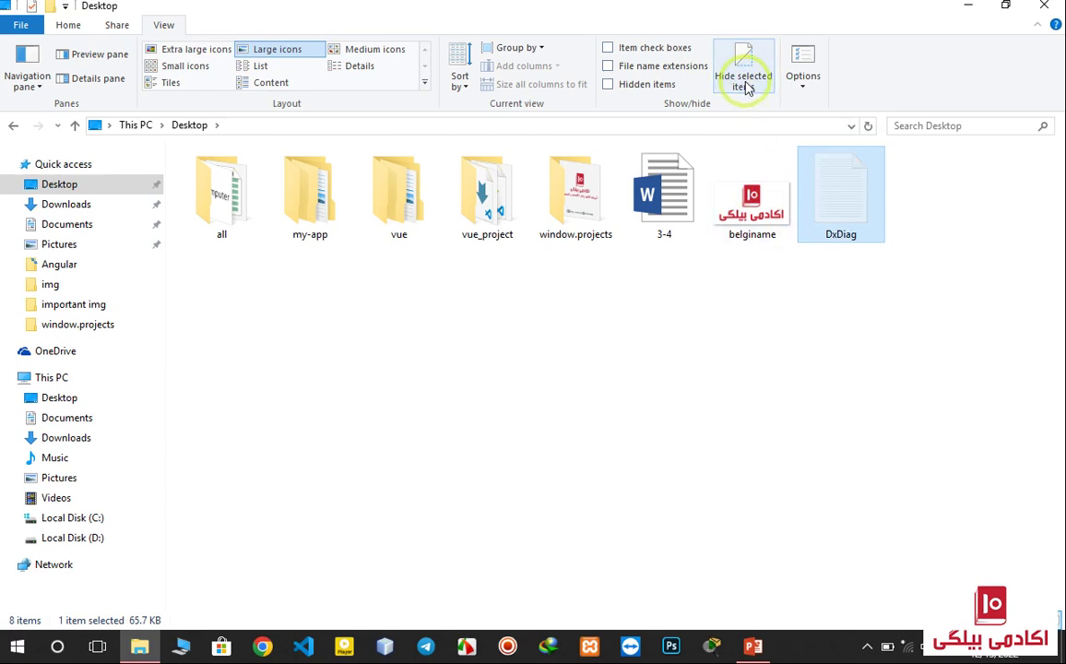
pyautogui.click(748, 88)
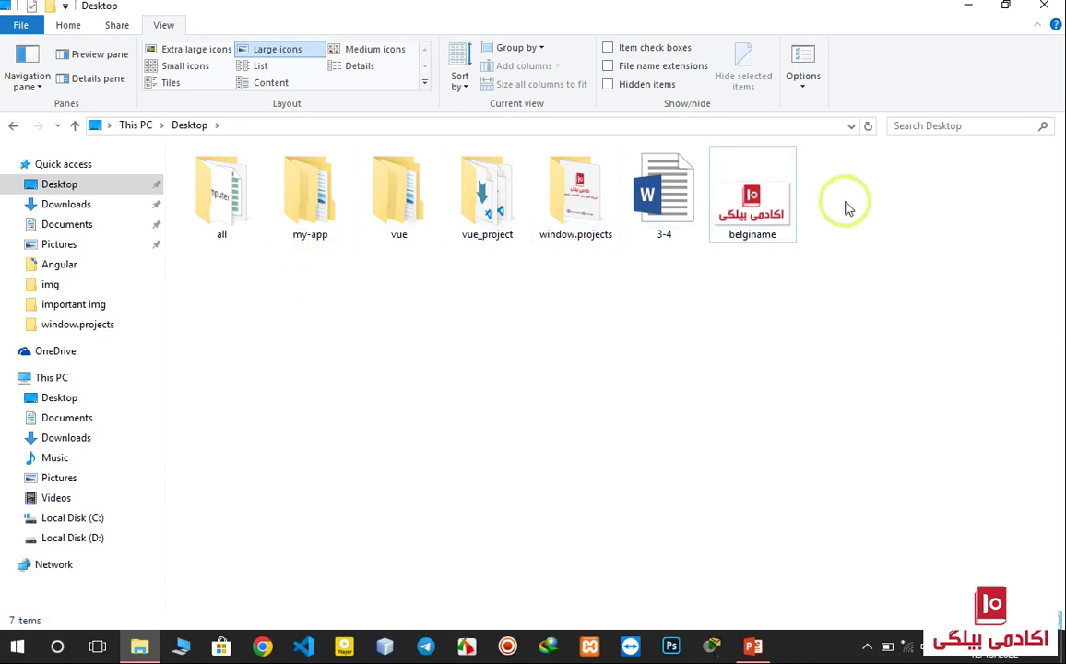
# Step: Show hidden items and remove the hidden attribute from the DxDiag file
pyautogui.click(618, 85)
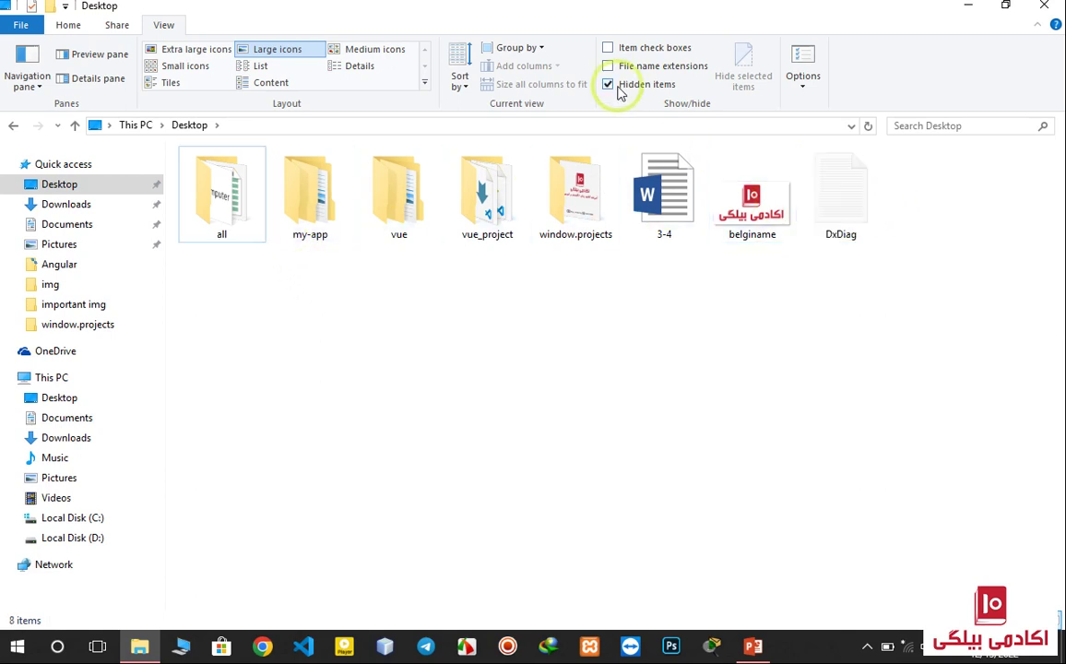
pyautogui.rightClick(839, 198)
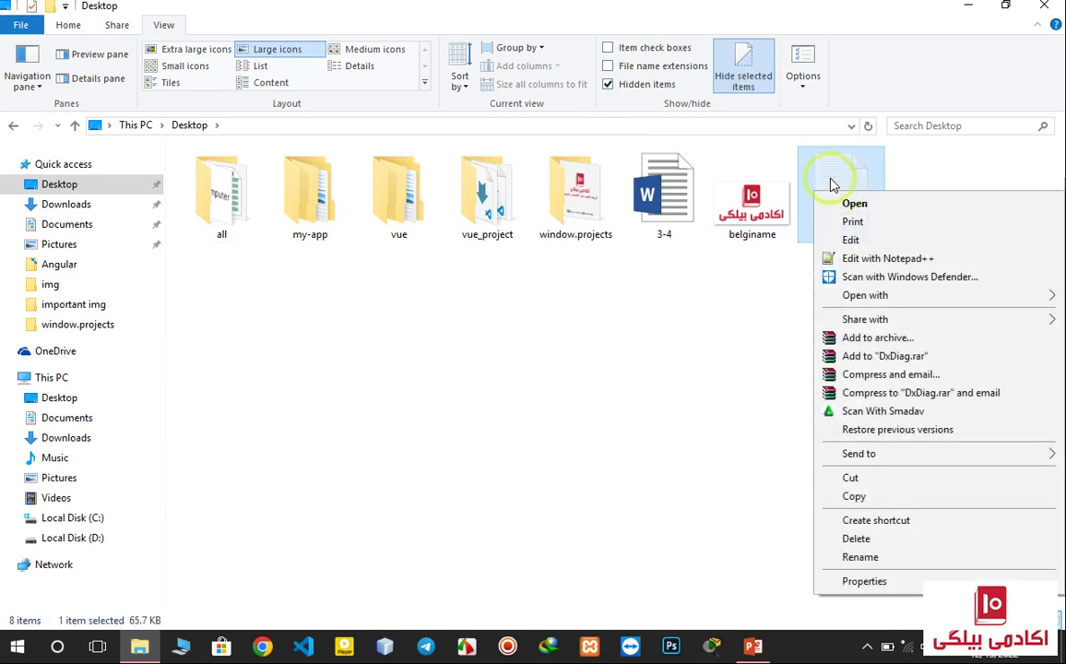
pyautogui.click(823, 172)
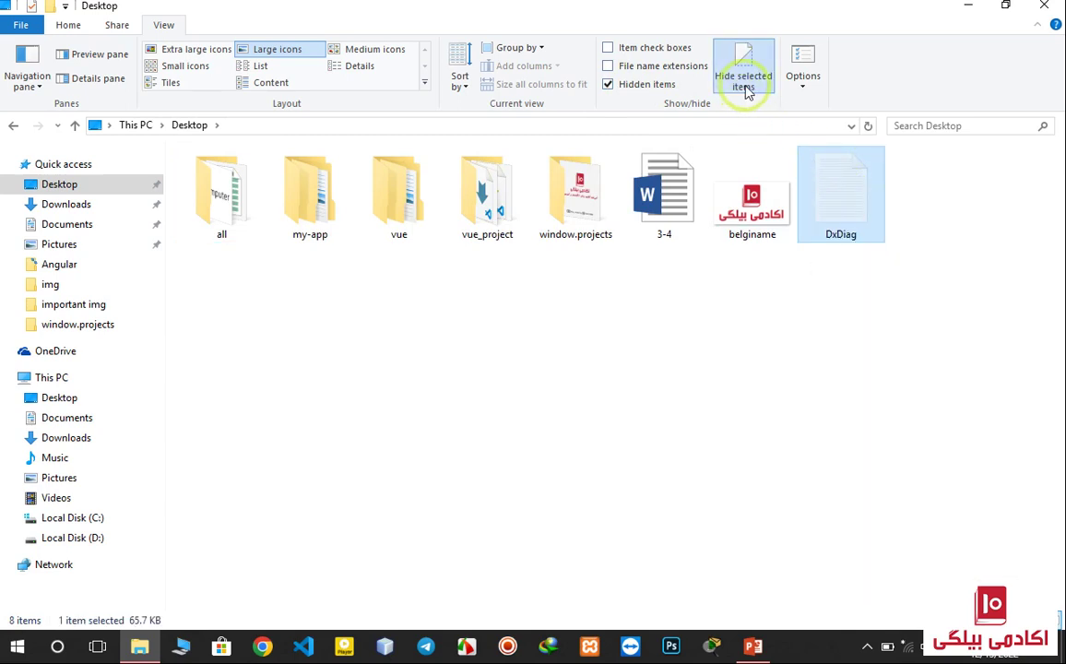
pyautogui.click(751, 83)
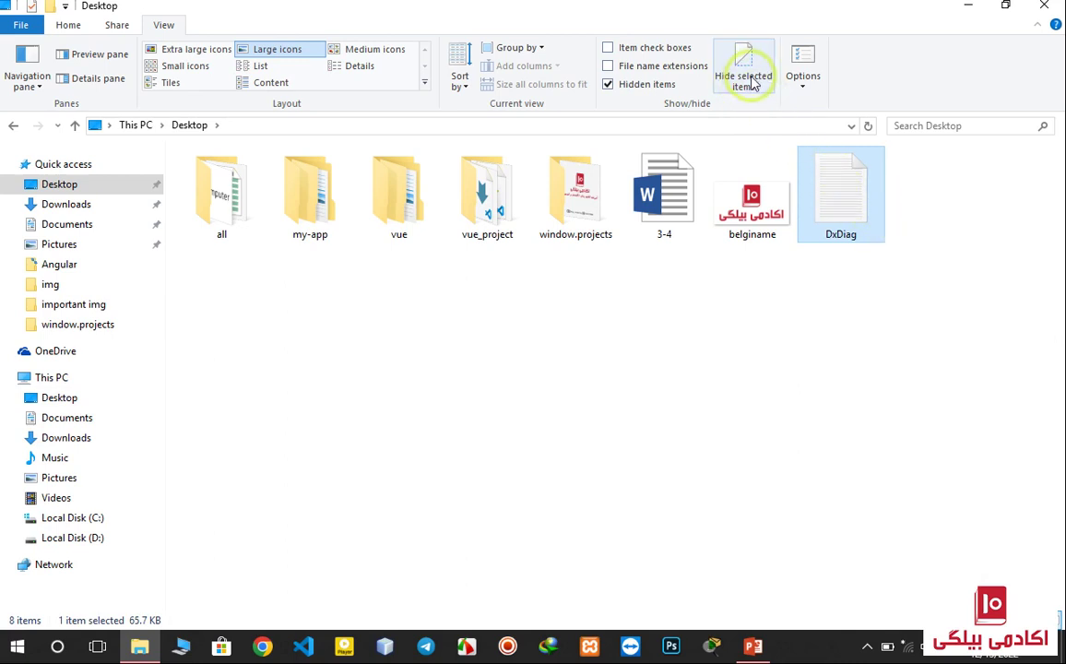
pyautogui.click(846, 196)
pyautogui.click(743, 87)
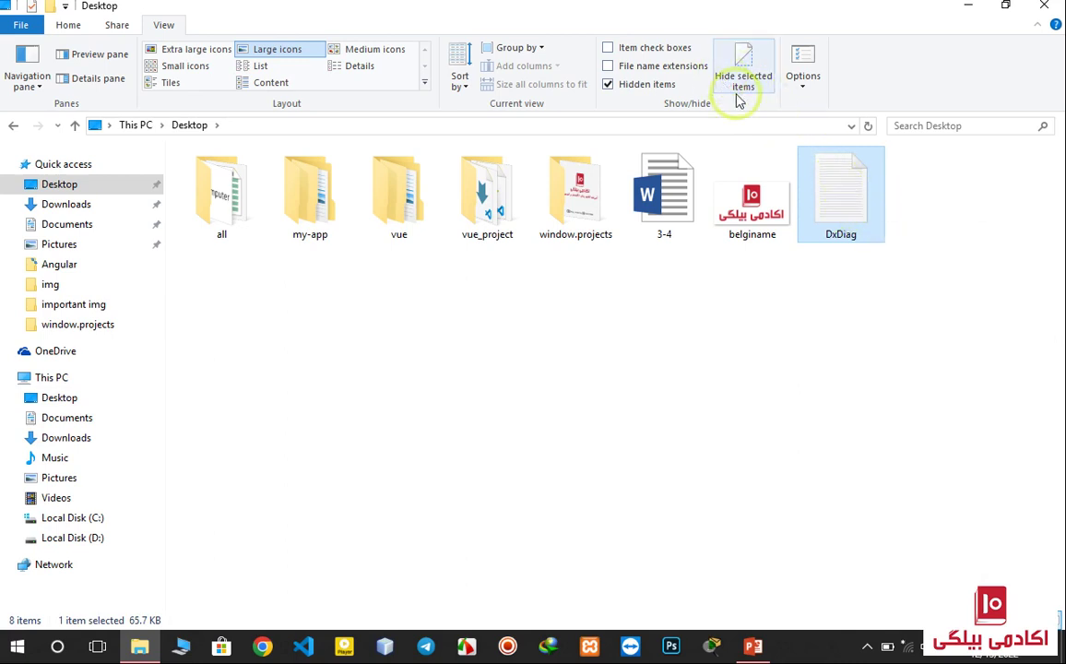
# Step: Look at the Options list with the folder and search options command, close it and deselect the DxDiag file
pyautogui.click(804, 89)
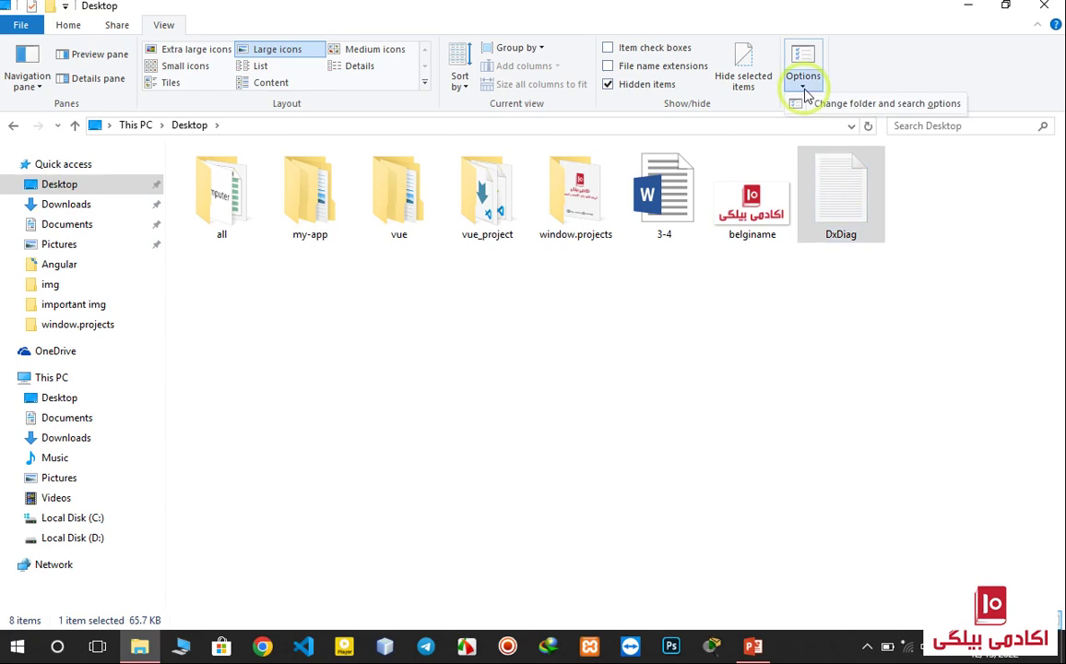
pyautogui.click(805, 93)
pyautogui.click(805, 92)
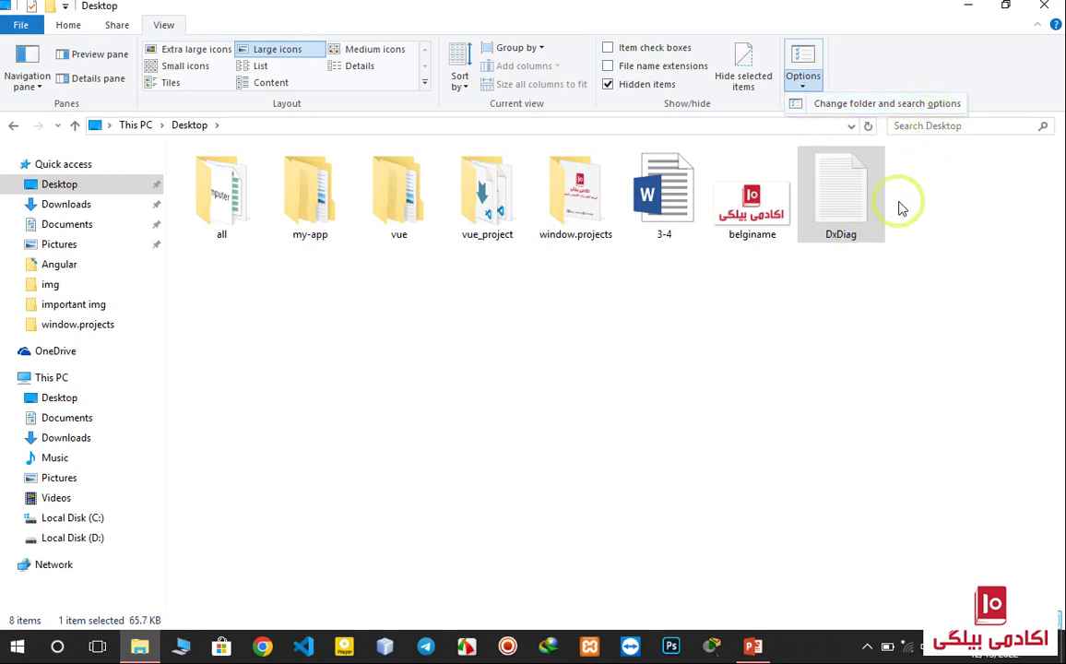
pyautogui.click(931, 198)
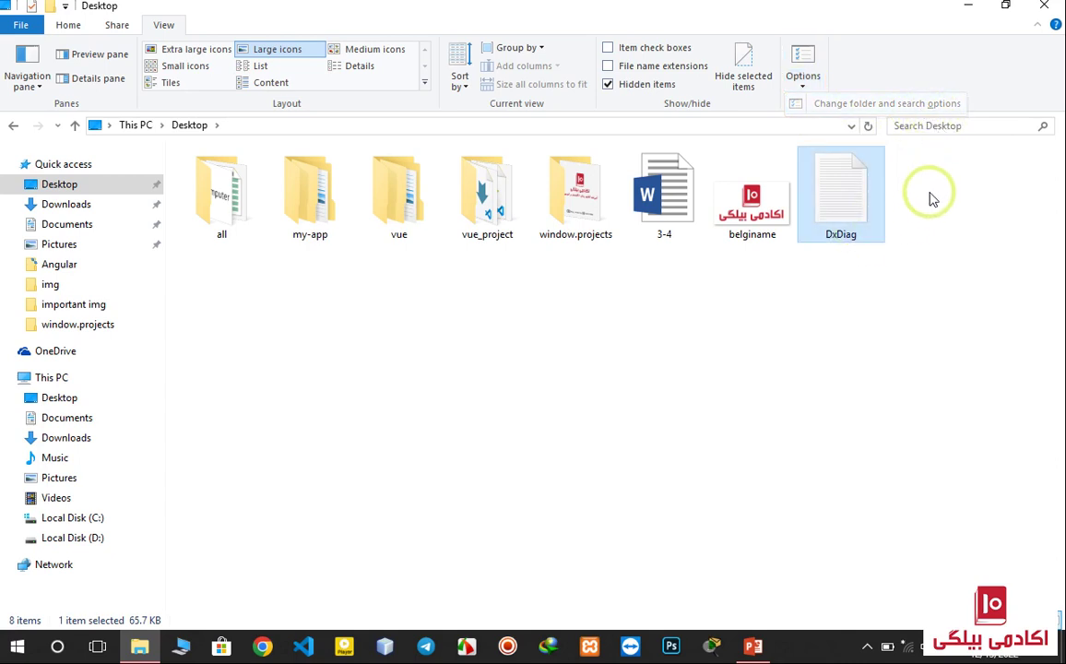
pyautogui.click(800, 301)
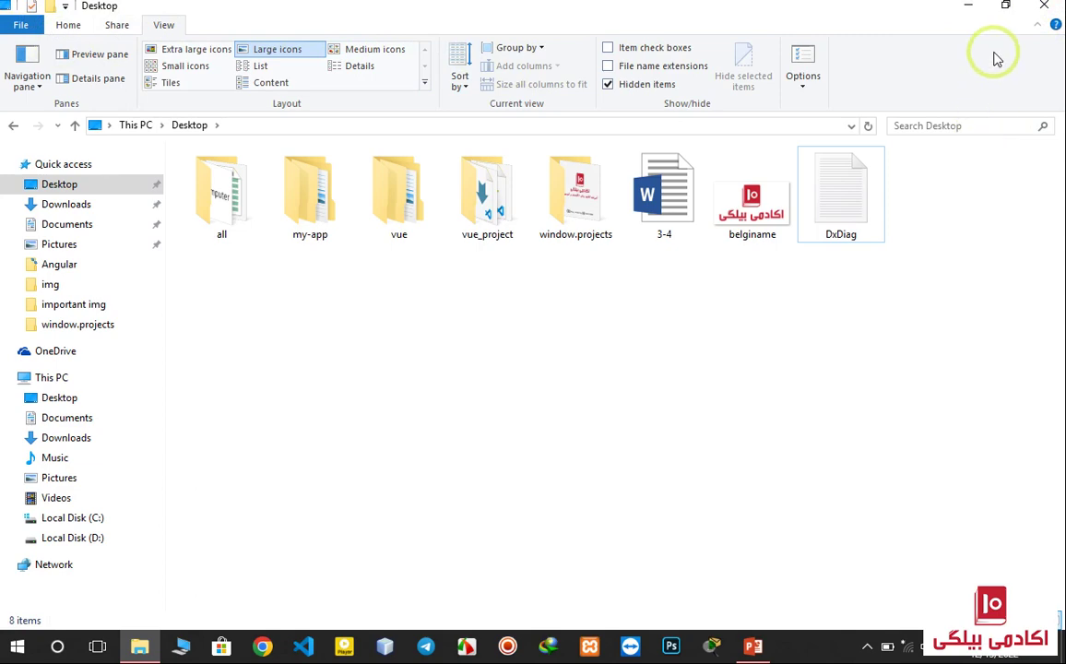
# Step: Restore the Desktop window to a smaller size and maximize it, and minimize it and bring it back
pyautogui.click(1004, 7)
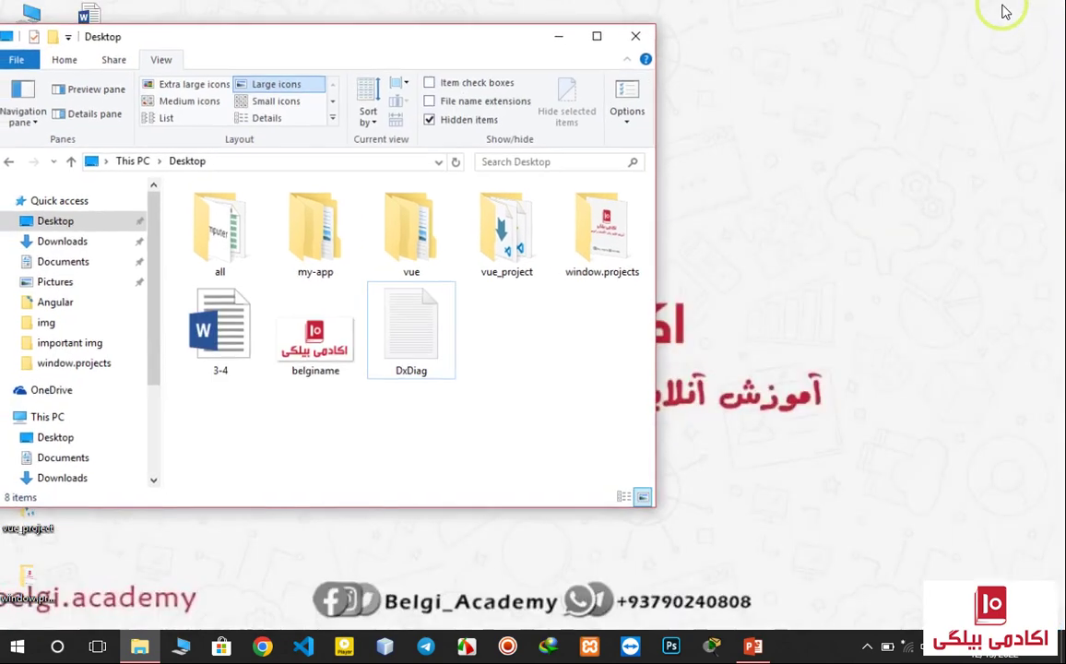
pyautogui.click(601, 43)
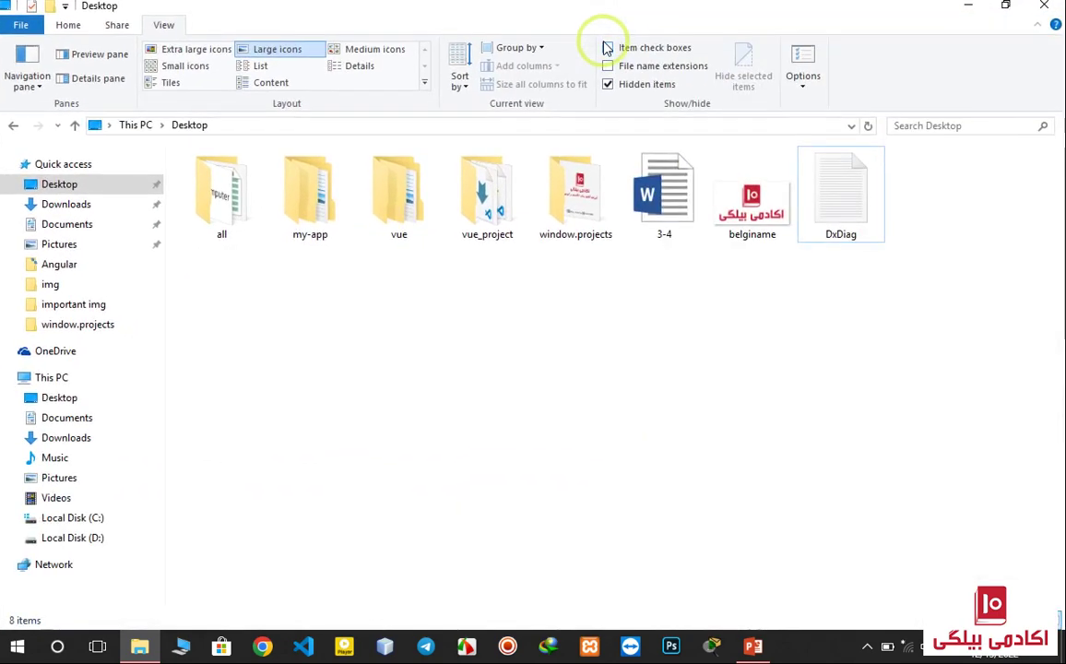
pyautogui.click(964, 10)
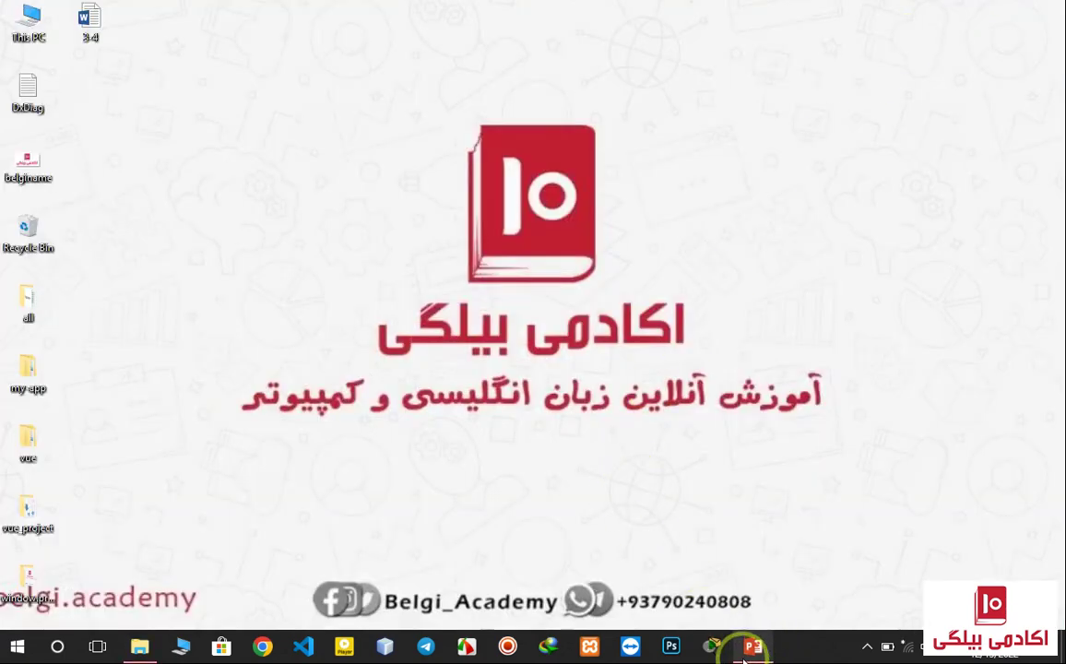
pyautogui.moveTo(141, 645)
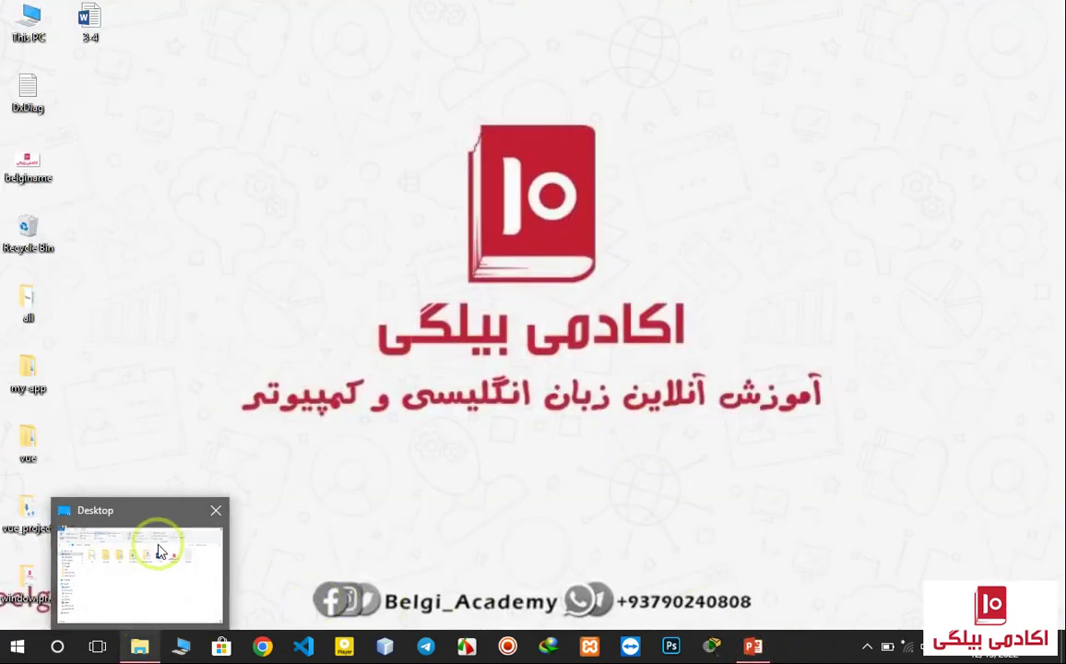
pyautogui.click(172, 509)
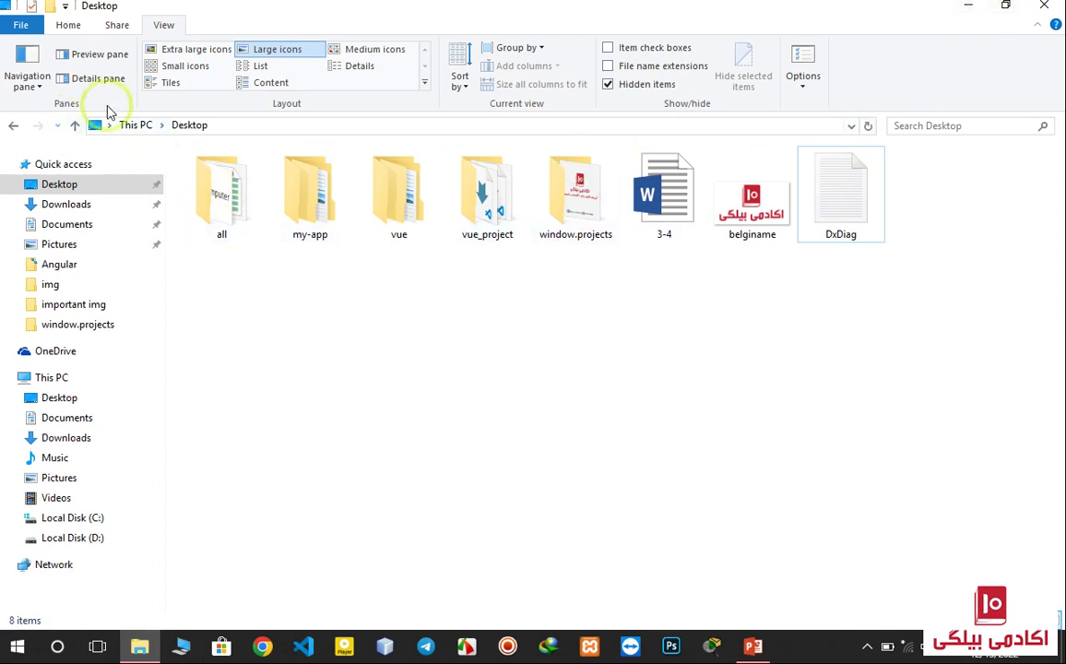
# Step: Try minimizing and expanding the ribbon, and turn off the display of hidden items
pyautogui.click(1038, 25)
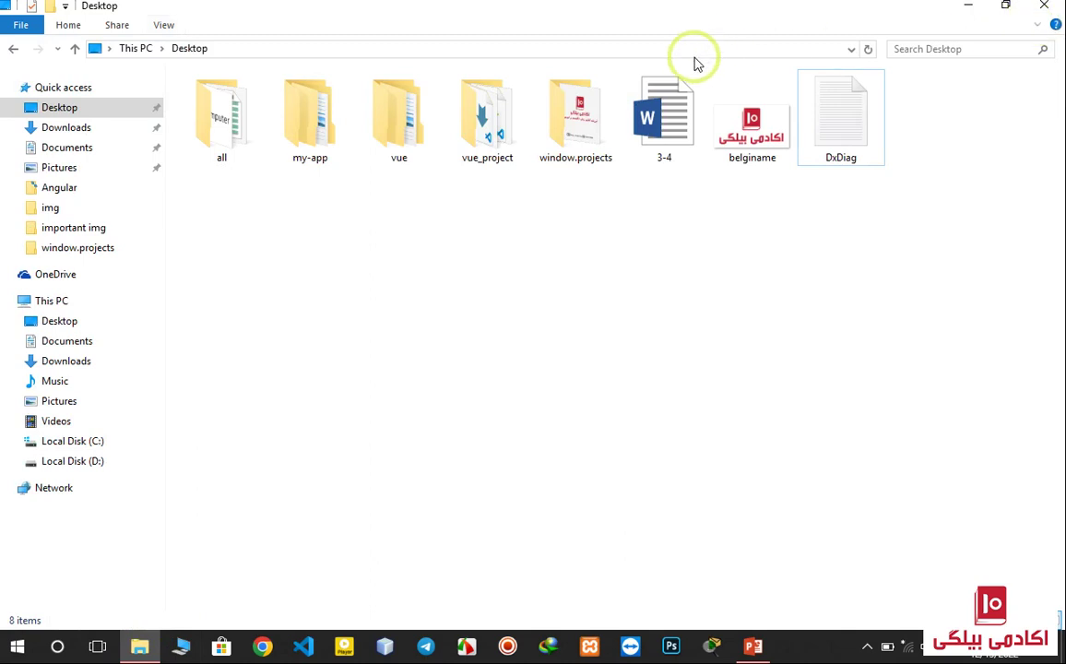
pyautogui.click(1037, 26)
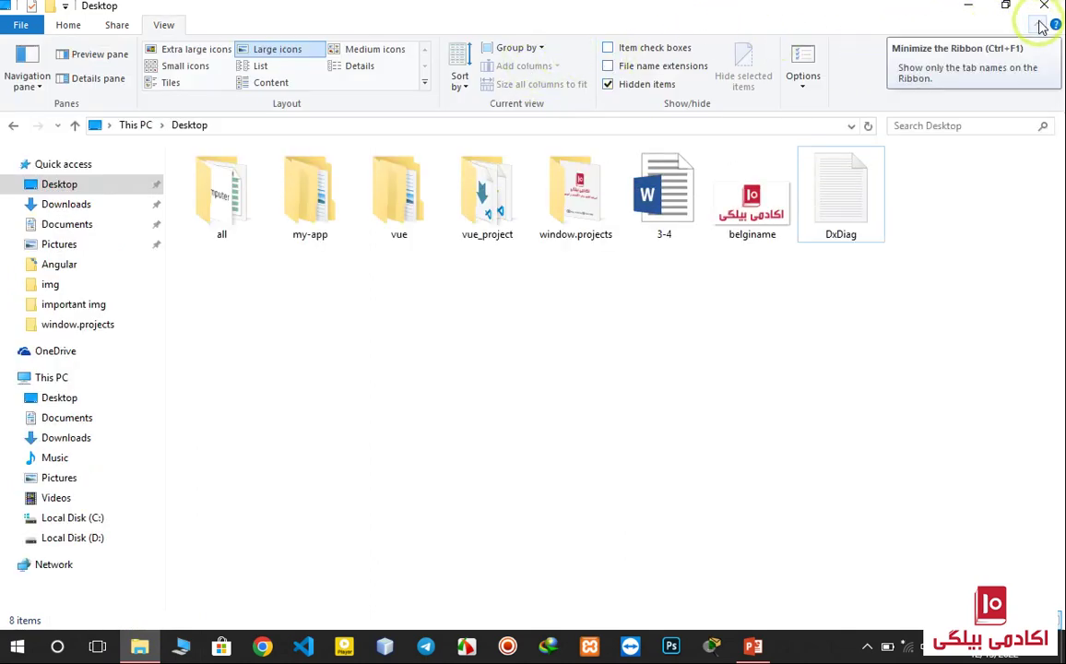
pyautogui.click(643, 85)
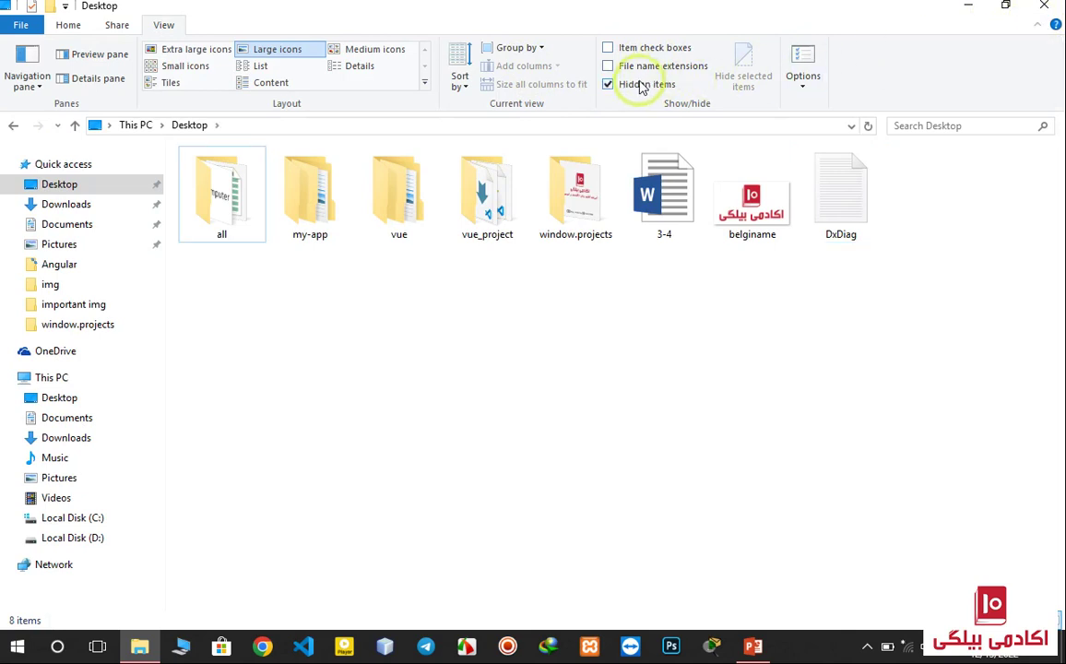
pyautogui.click(643, 85)
pyautogui.click(1039, 28)
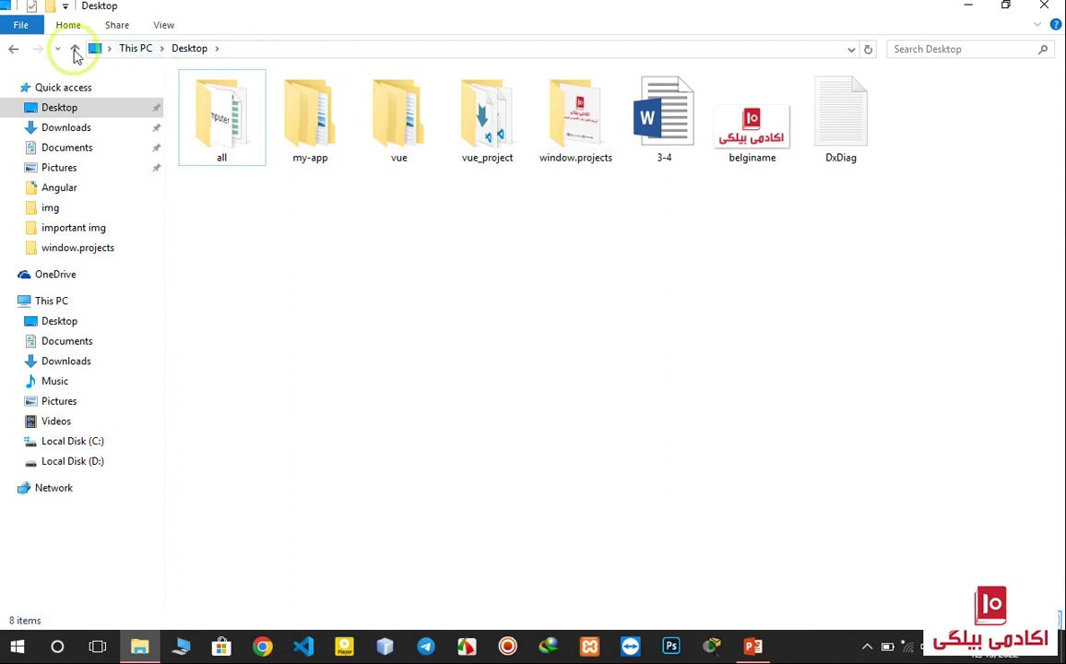
pyautogui.click(1046, 25)
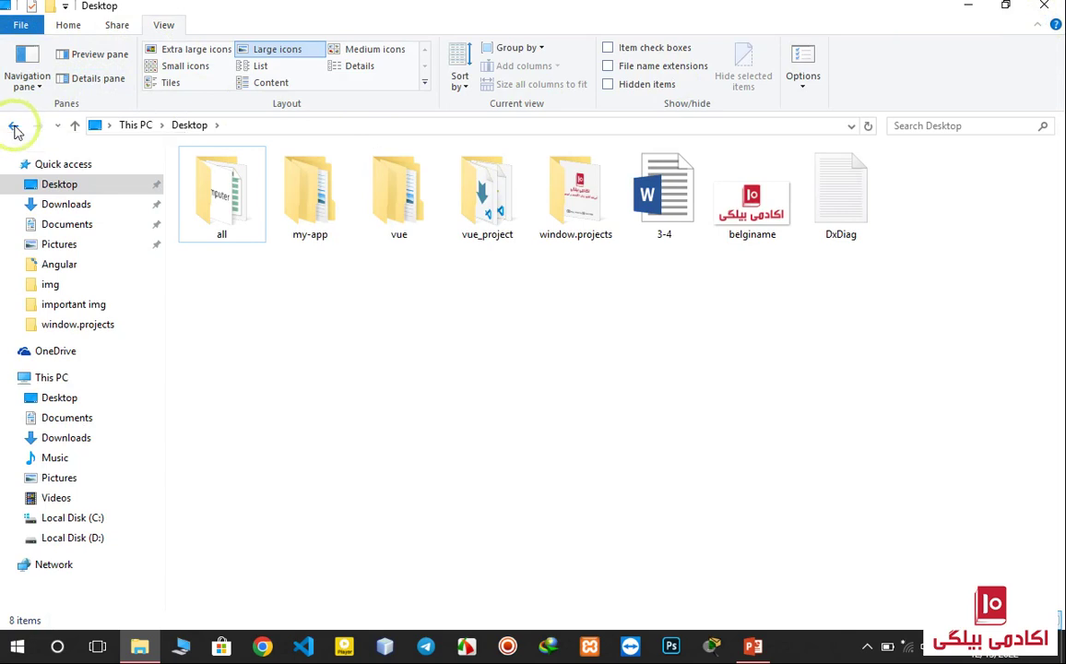
# Step: Go back to the previous location and forward to the Desktop folder, twice
pyautogui.click(13, 129)
pyautogui.click(38, 129)
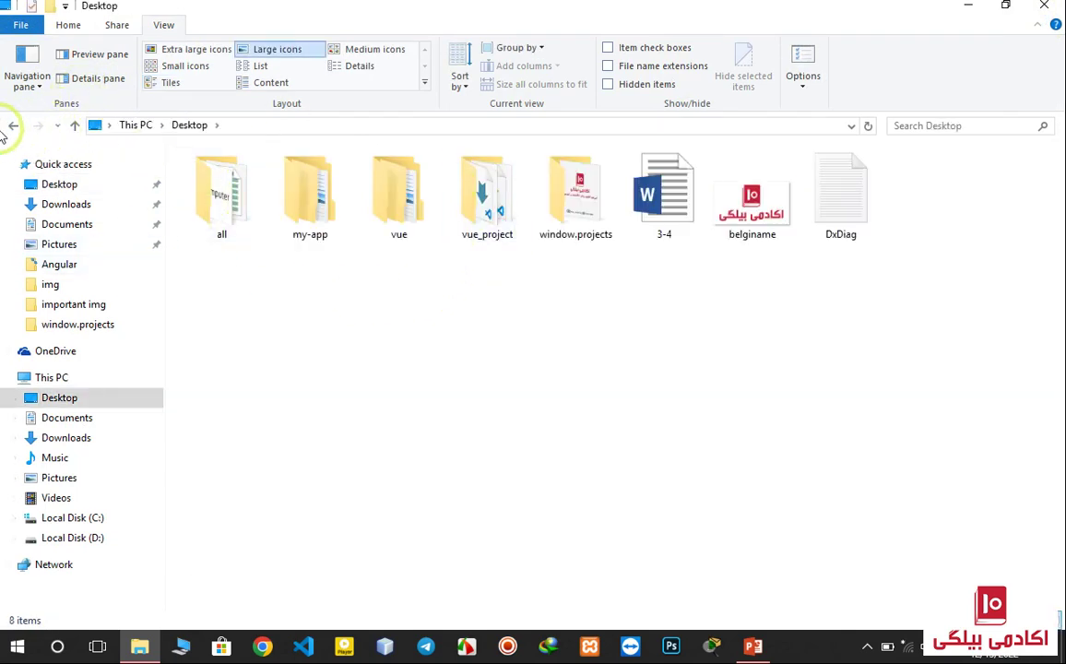
pyautogui.click(11, 128)
pyautogui.click(37, 128)
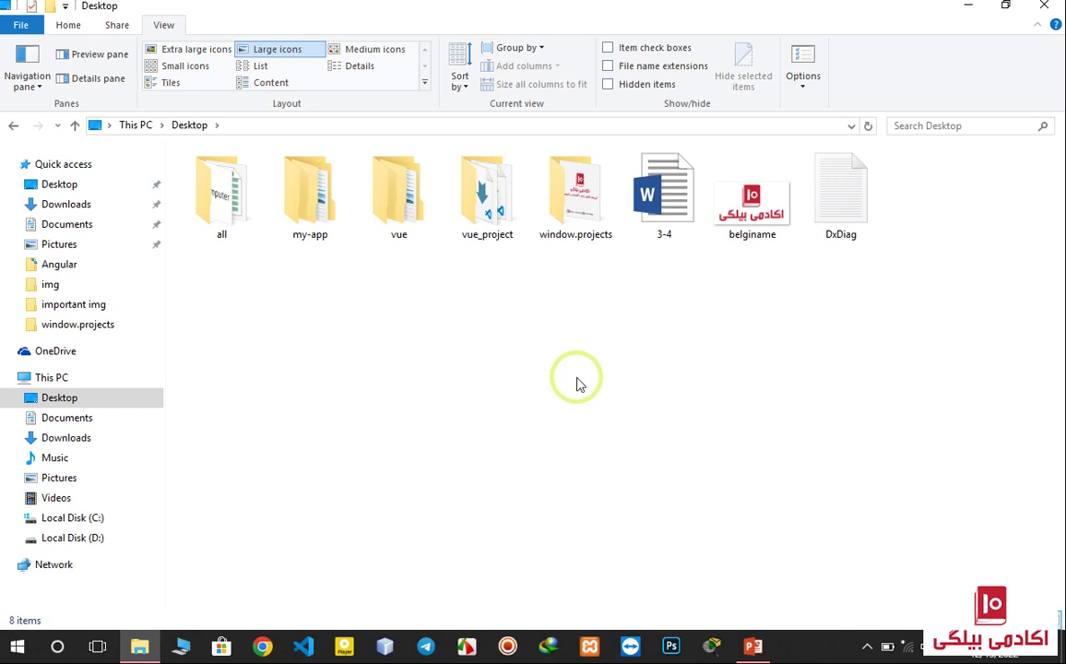
# Step: Launch the On-Screen Keyboard with the Run command osk, try its Backspace key and close it
pyautogui.press('super+r')
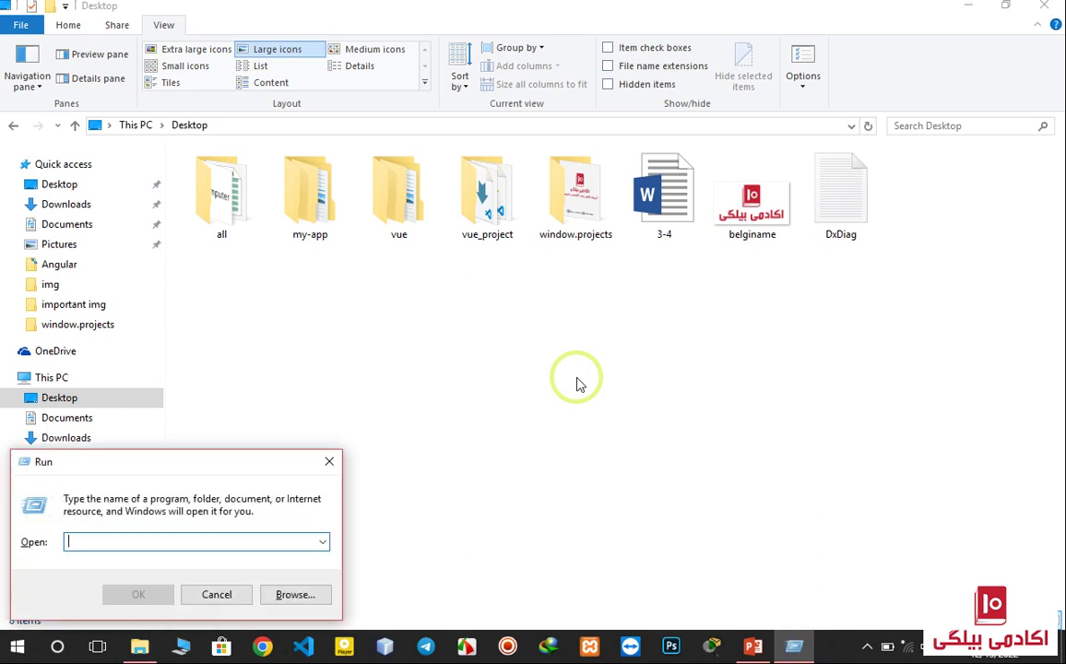
pyautogui.write('osk')
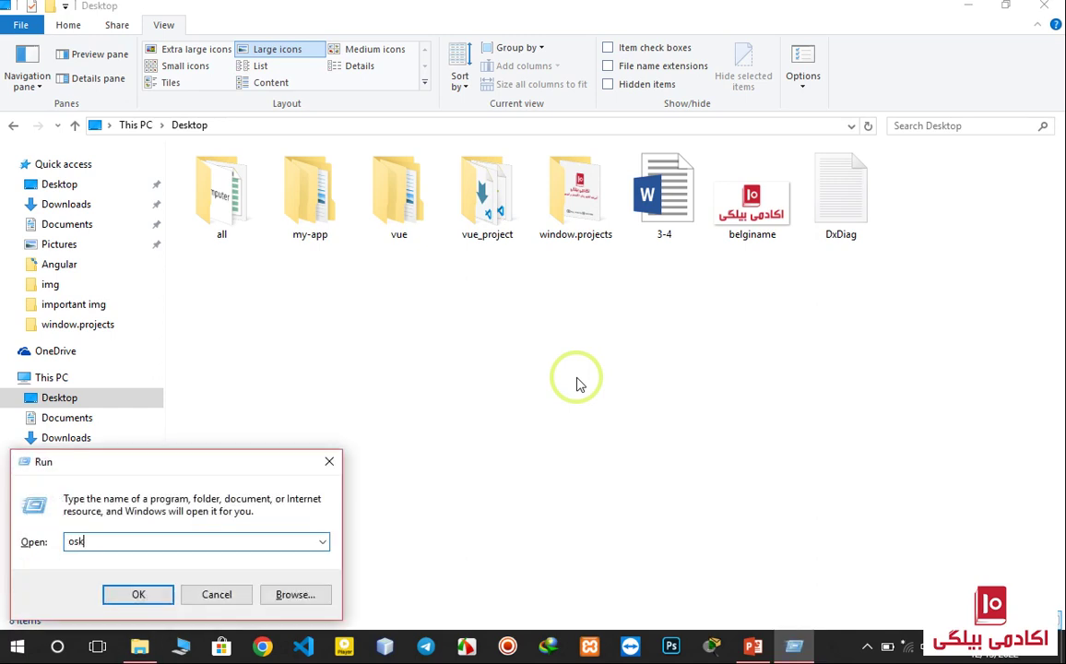
pyautogui.press('Return')
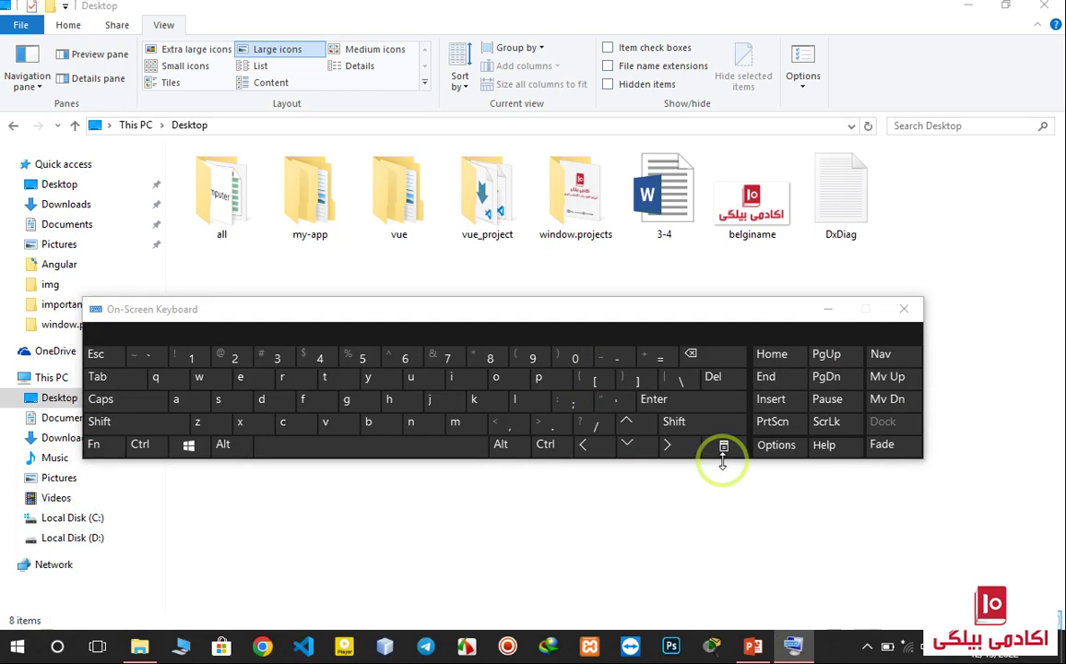
pyautogui.click(715, 360)
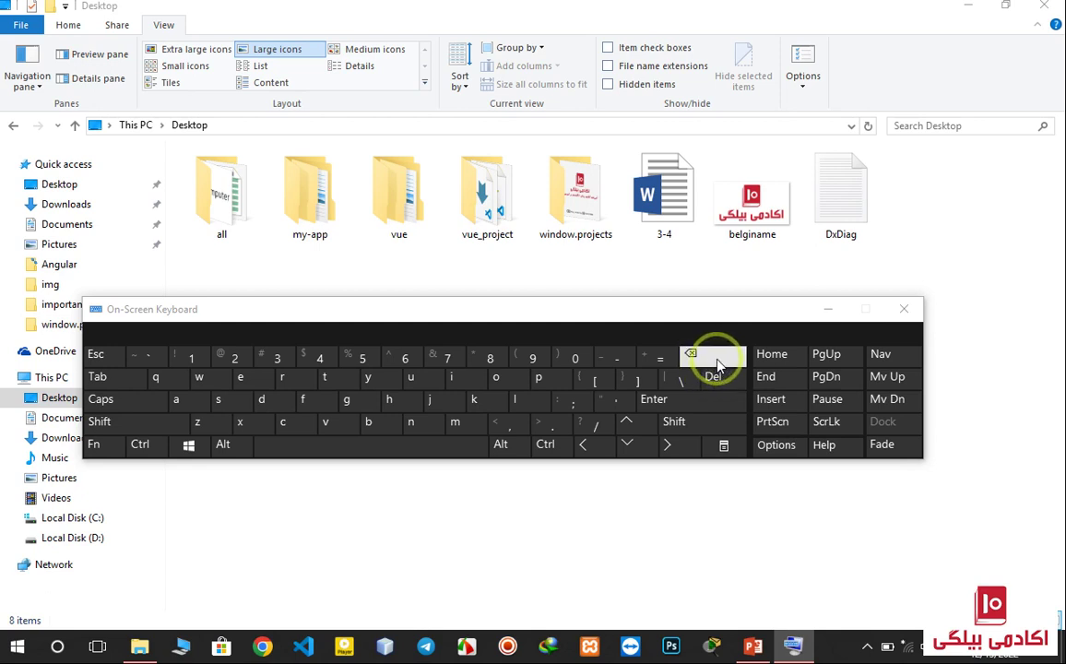
pyautogui.click(904, 309)
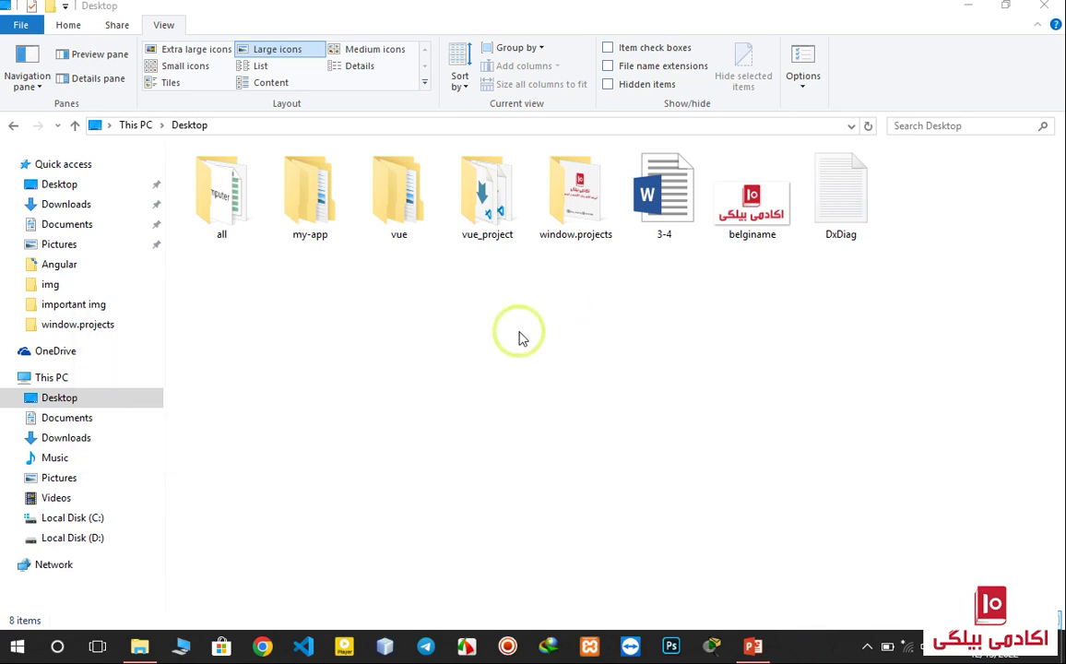
# Step: Go back to Quick access, return forward to the Desktop folder and close the File Explorer window
pyautogui.hotkey('alt', 'Left')
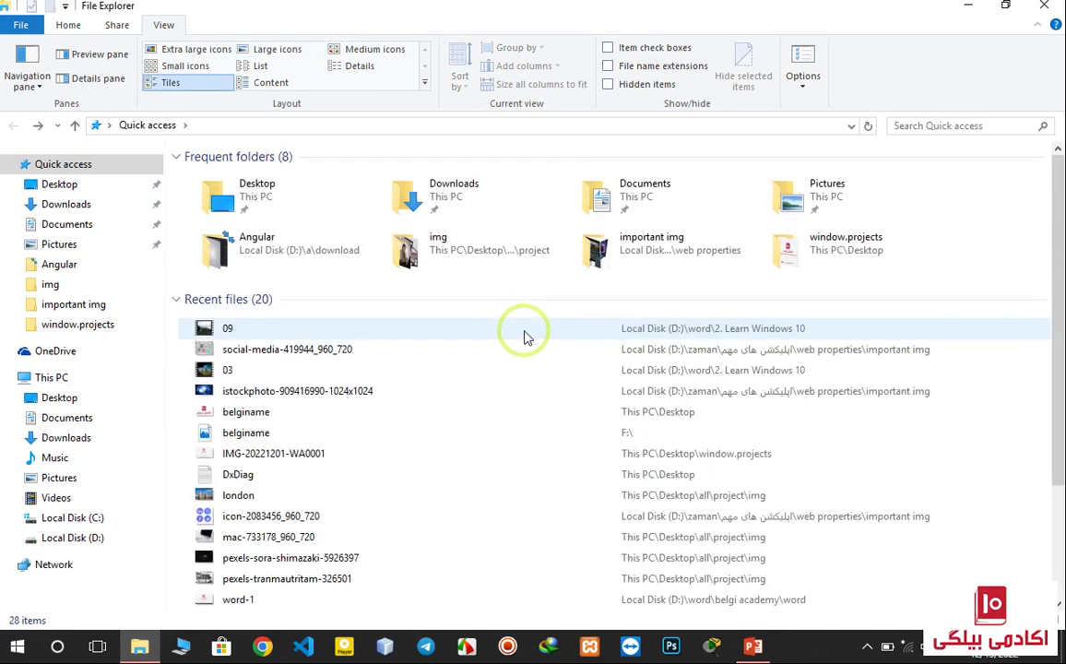
pyautogui.click(37, 125)
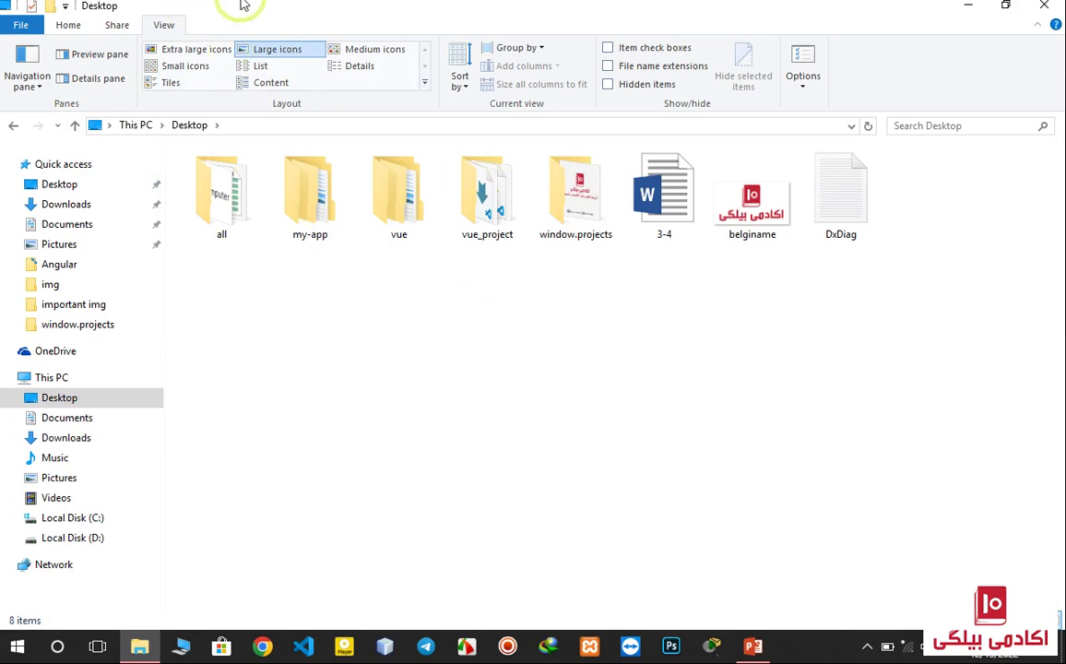
pyautogui.click(1041, 6)
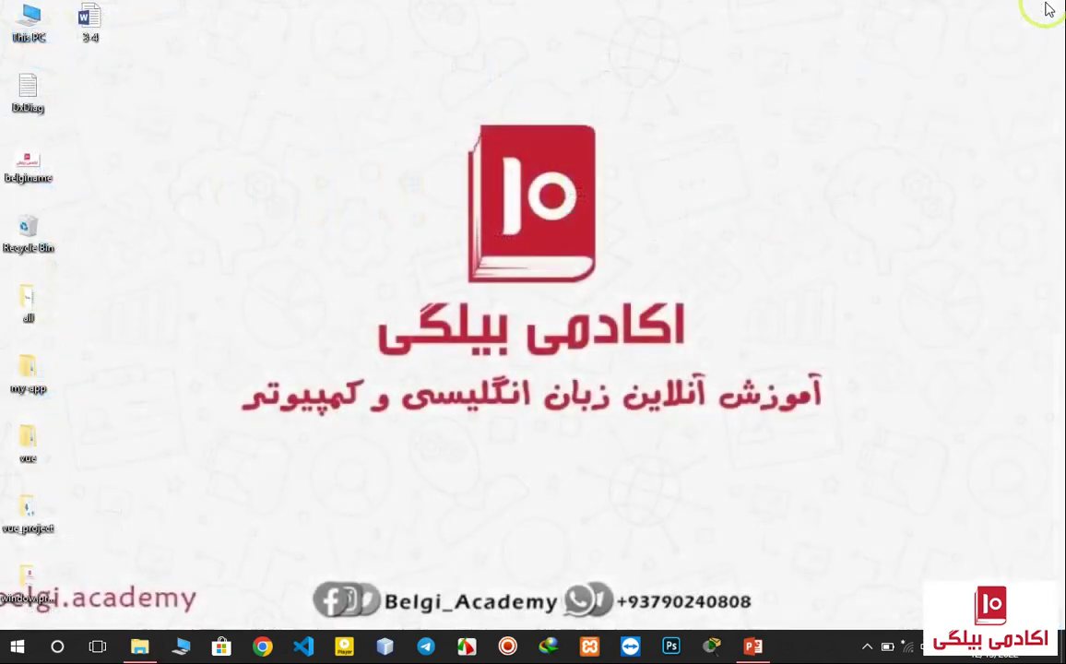
# Step: Refresh the Windows desktop three times
pyautogui.rightClick(286, 164)
pyautogui.click(314, 210)
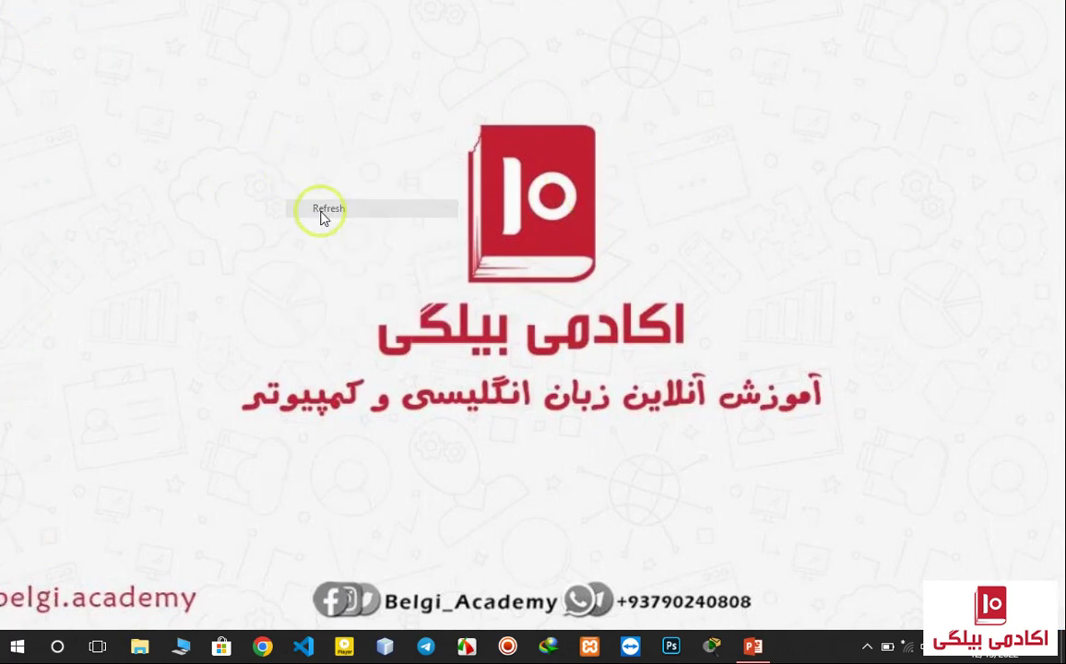
pyautogui.rightClick(319, 211)
pyautogui.click(353, 263)
pyautogui.rightClick(353, 263)
pyautogui.click(395, 304)
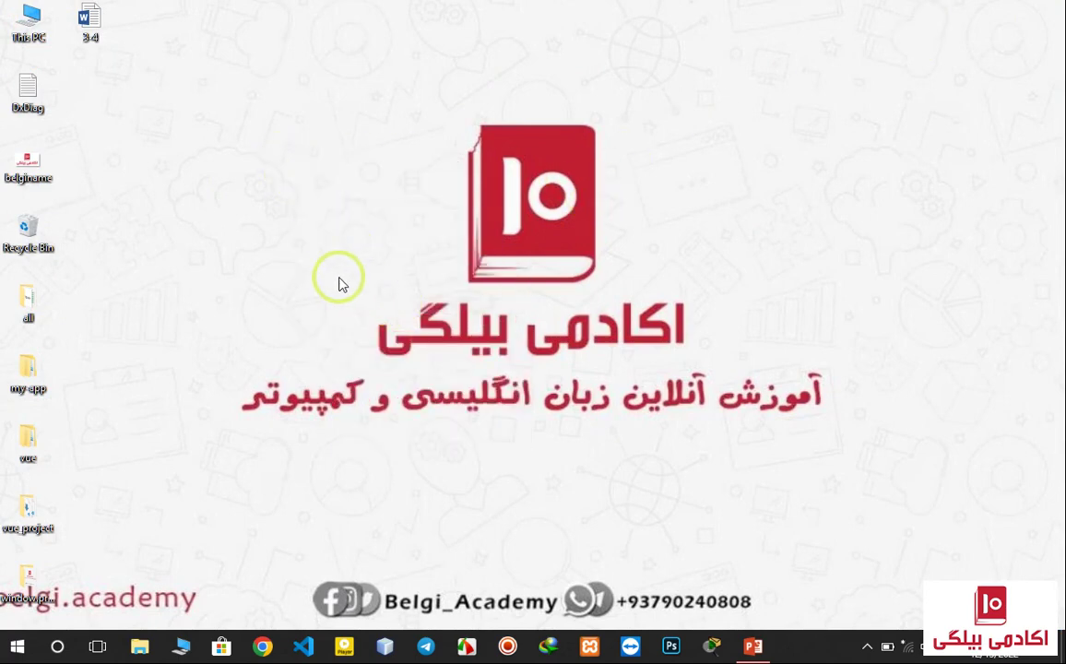